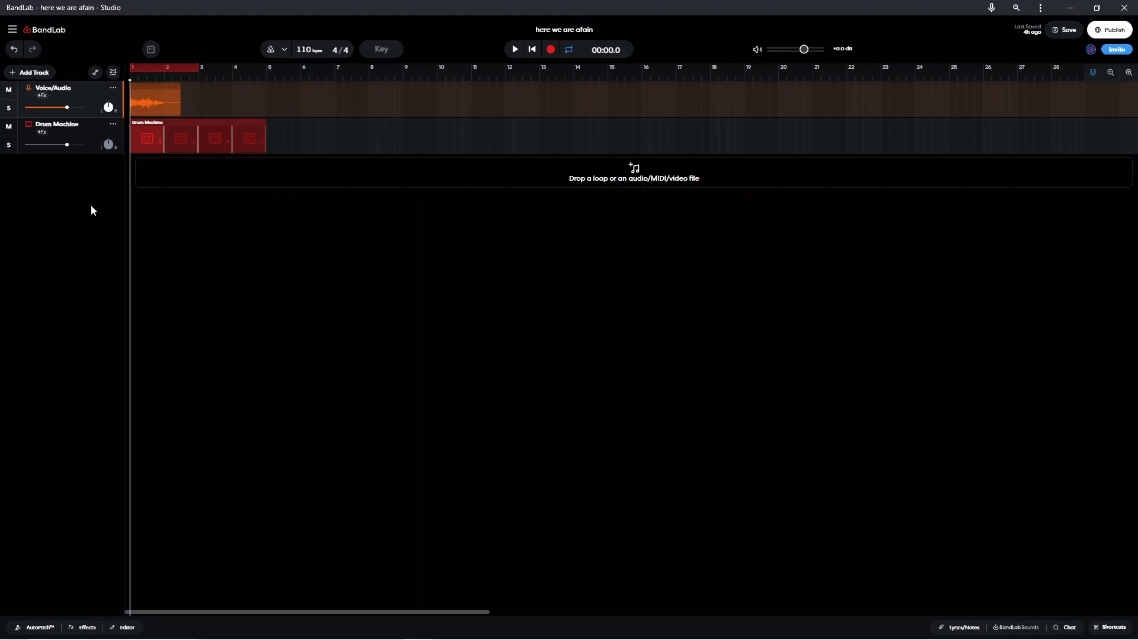
Add the Filter Echo + delay effect to the Voice/Audio track
left_click(88, 628)
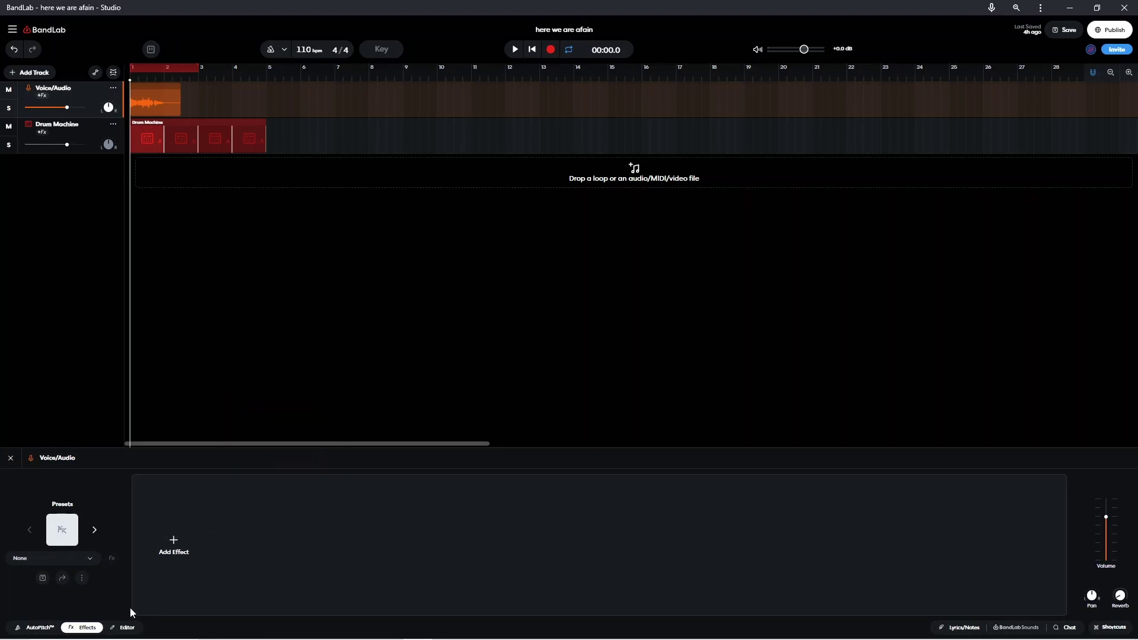
left_click(173, 542)
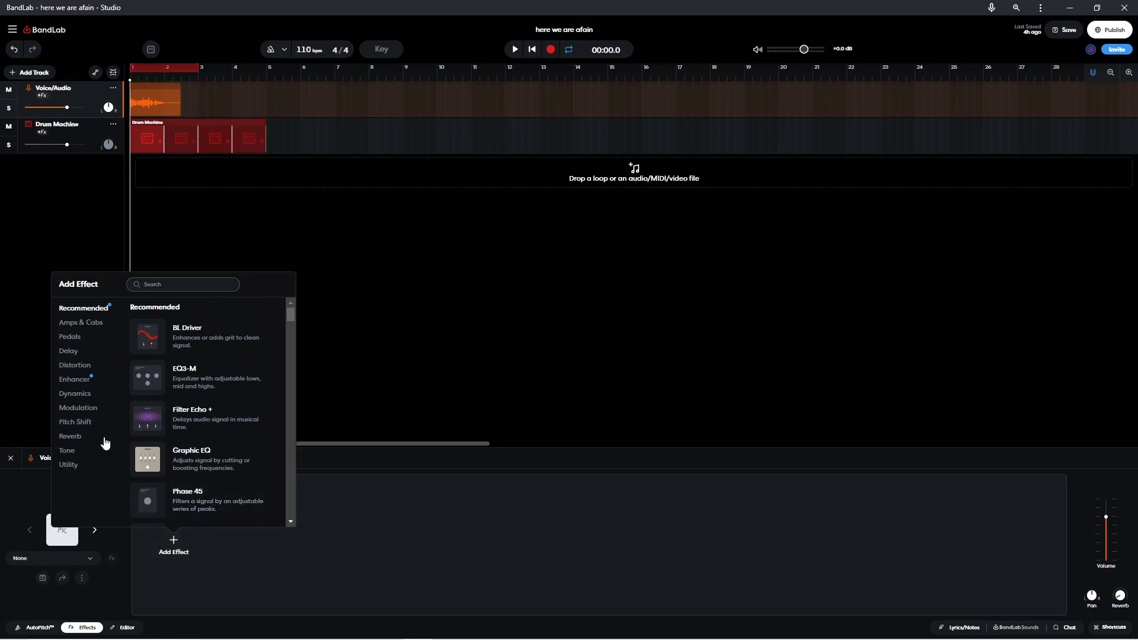
left_click(72, 353)
left_click(72, 354)
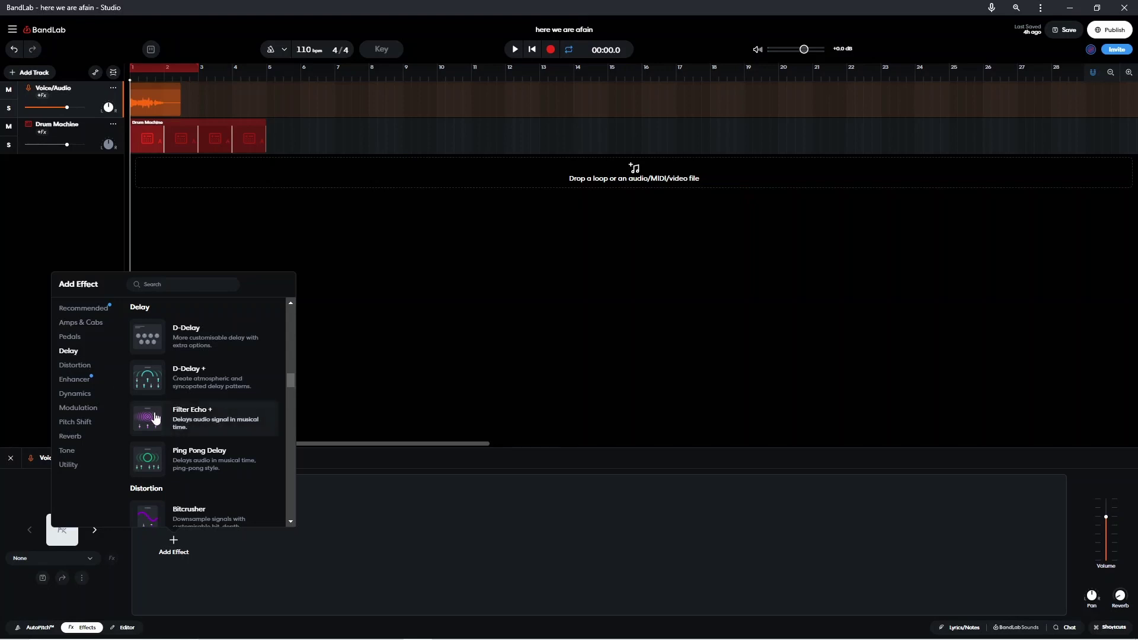
left_click(154, 417)
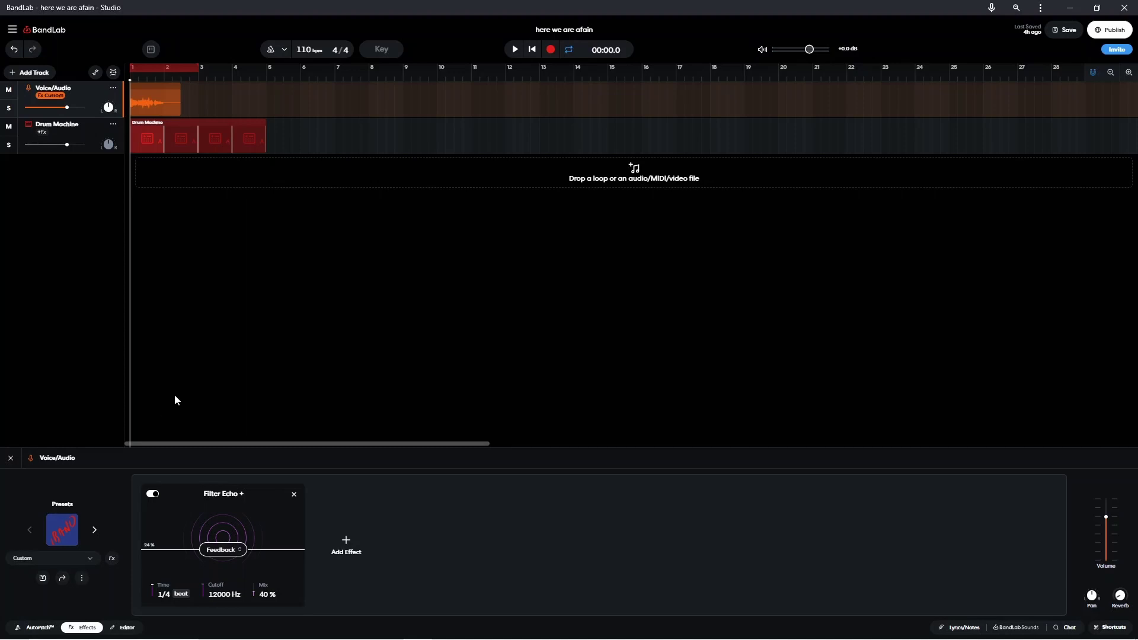
Play the loop while trying Filter Echo + times of 1/2, 1/8 and 1/16 beat, return to 1/4 beat and stop
left_click(515, 50)
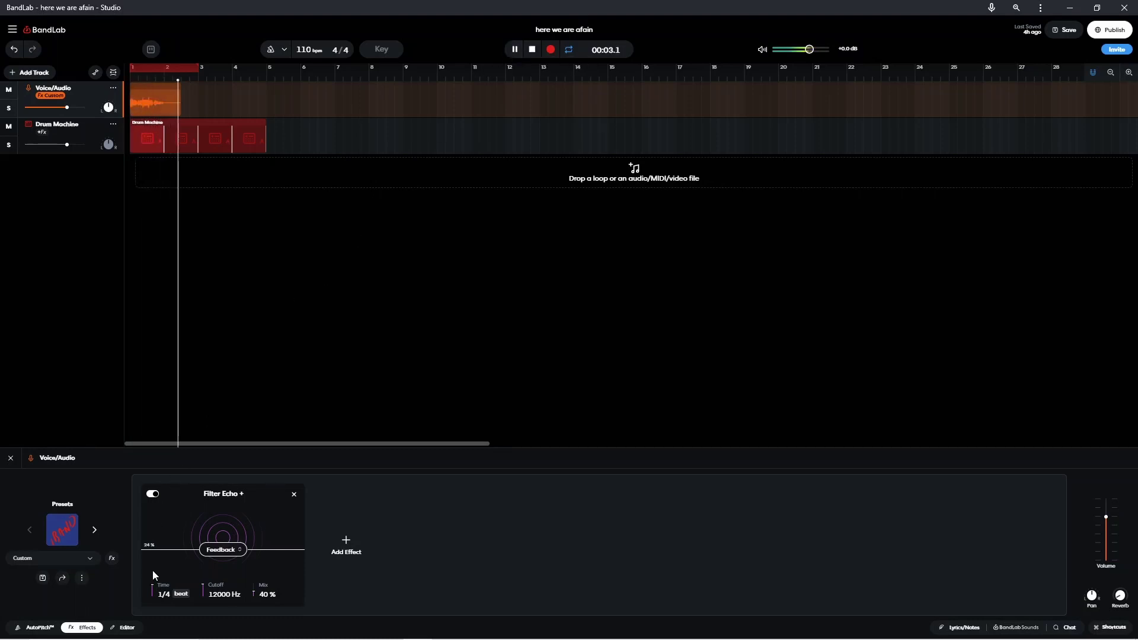
left_click_drag(152, 587, 152, 579)
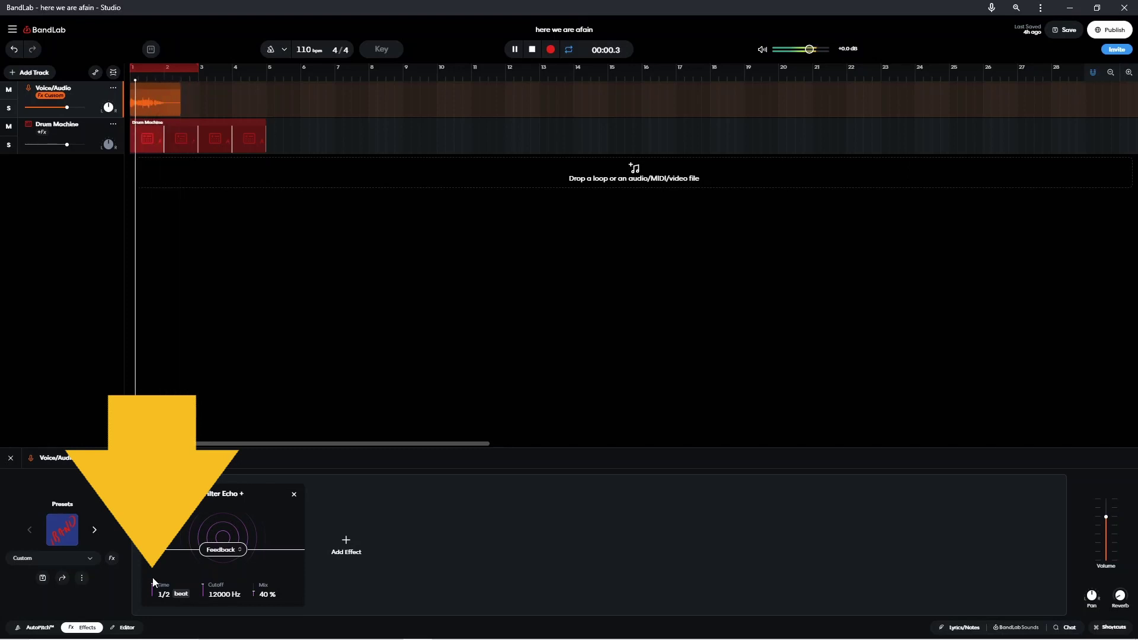
left_click_drag(152, 577, 151, 603)
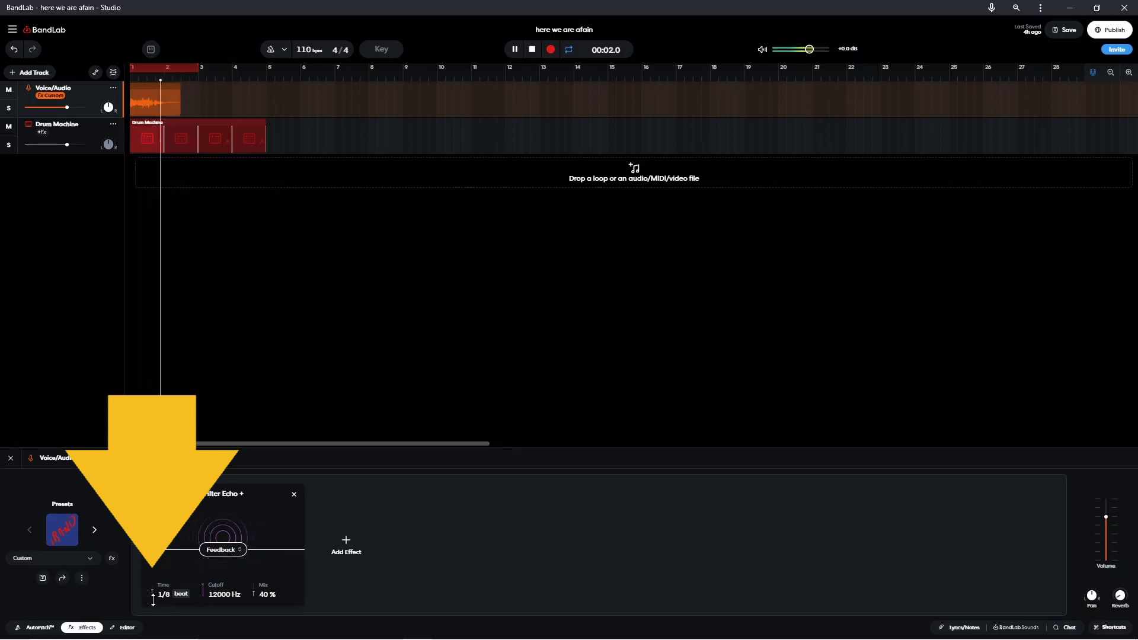
left_click_drag(152, 591, 154, 604)
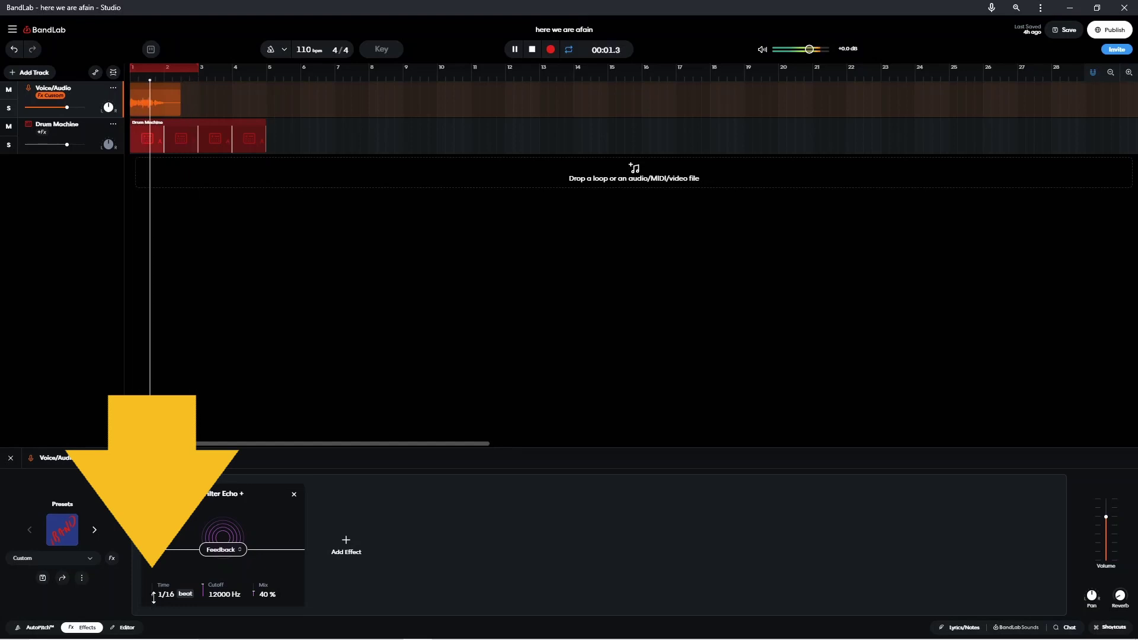
left_click_drag(154, 597, 154, 584)
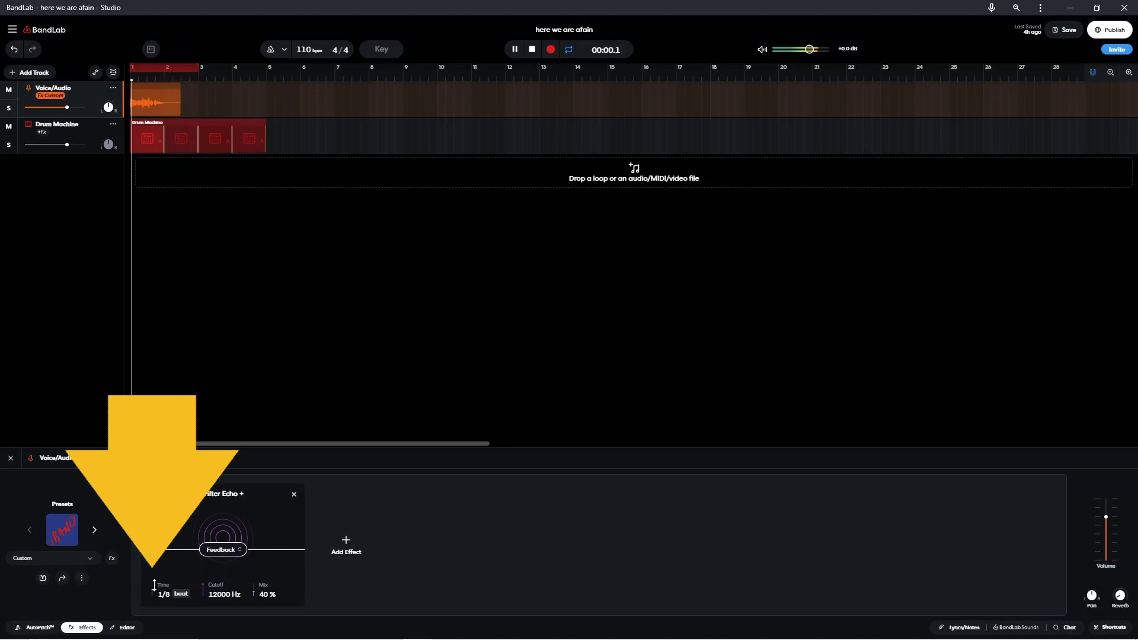
left_click_drag(154, 590, 155, 576)
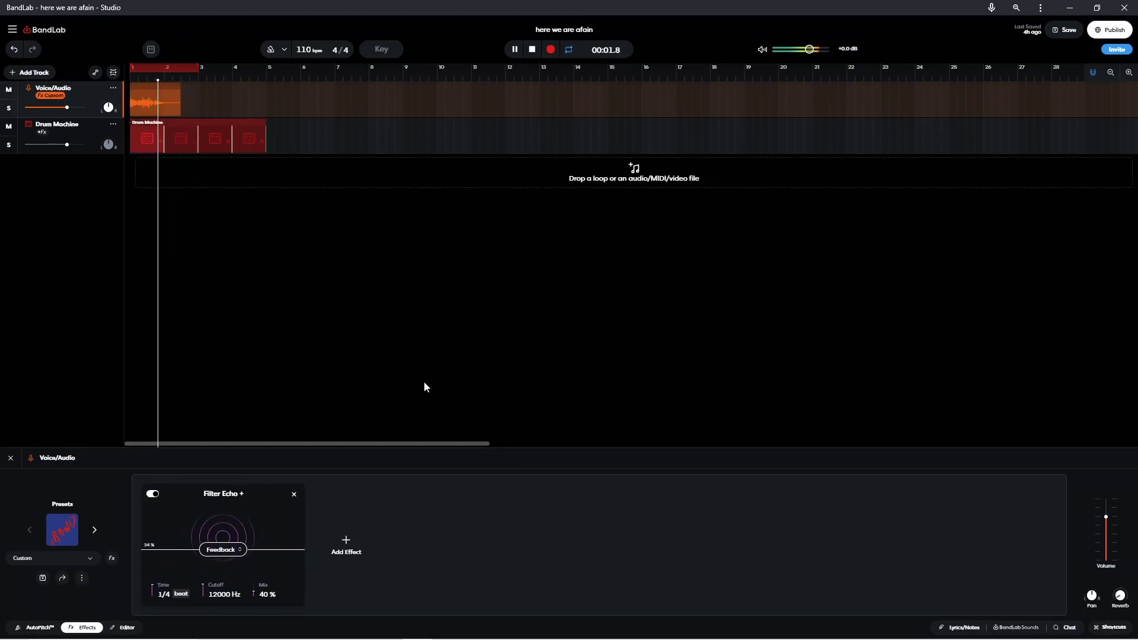
left_click(532, 50)
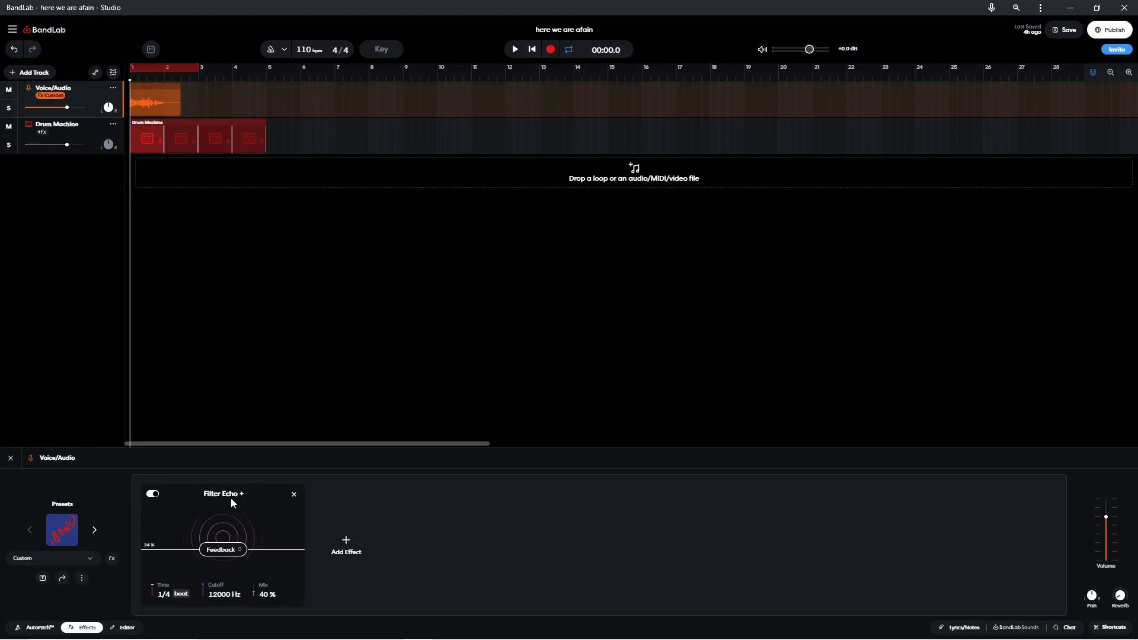
Switch the echo time unit to ms and raise the time to 453 ms
left_click(180, 595)
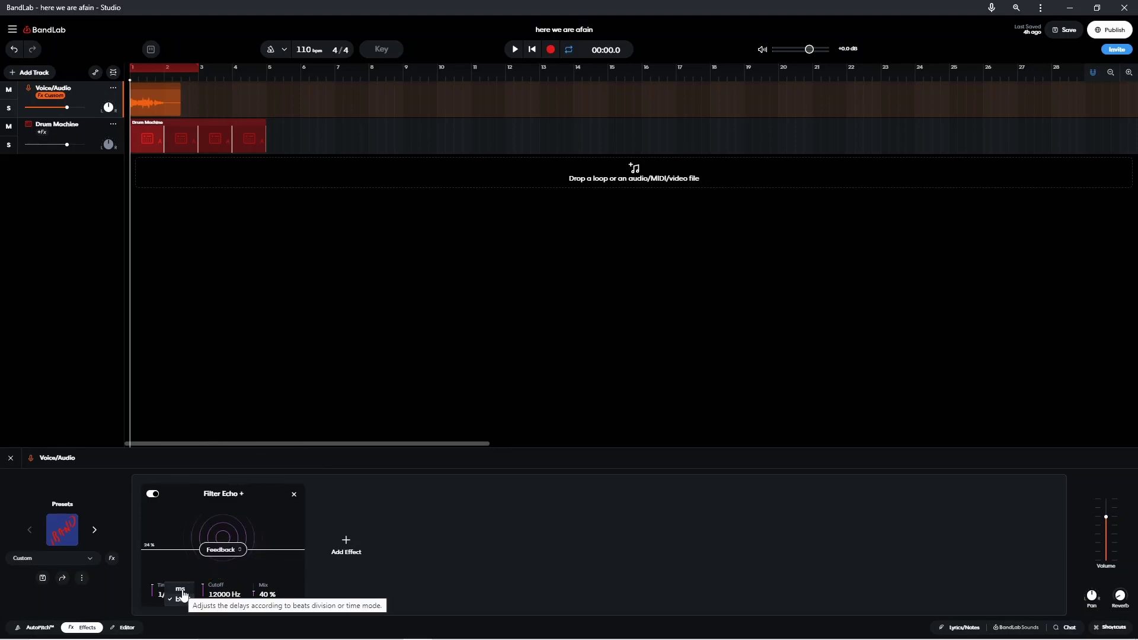
left_click(180, 590)
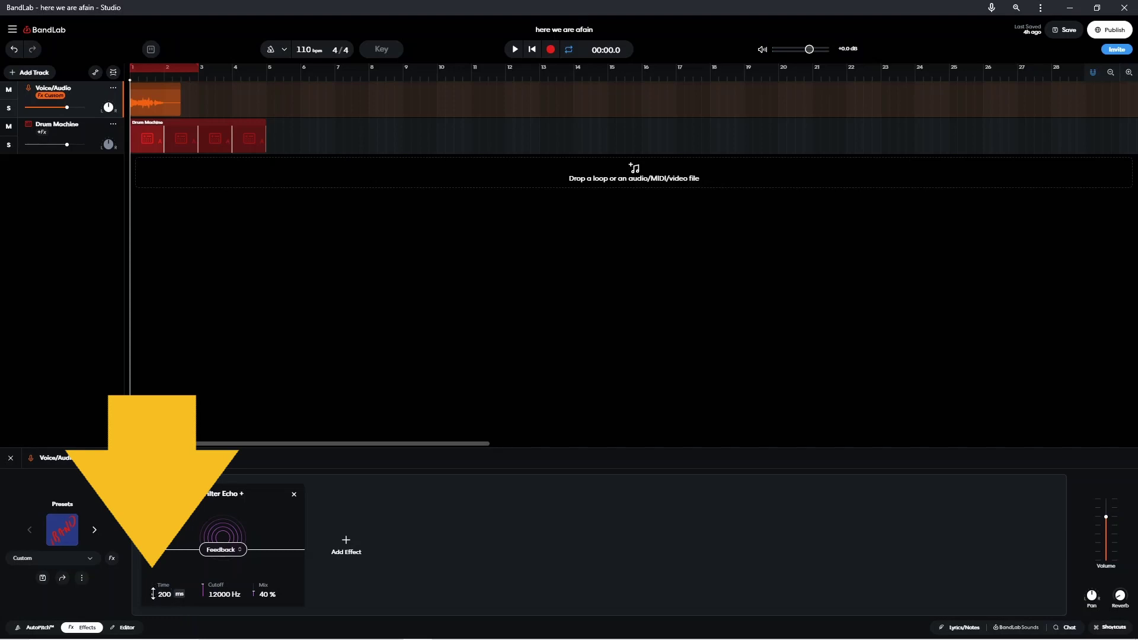
left_click_drag(153, 594, 153, 582)
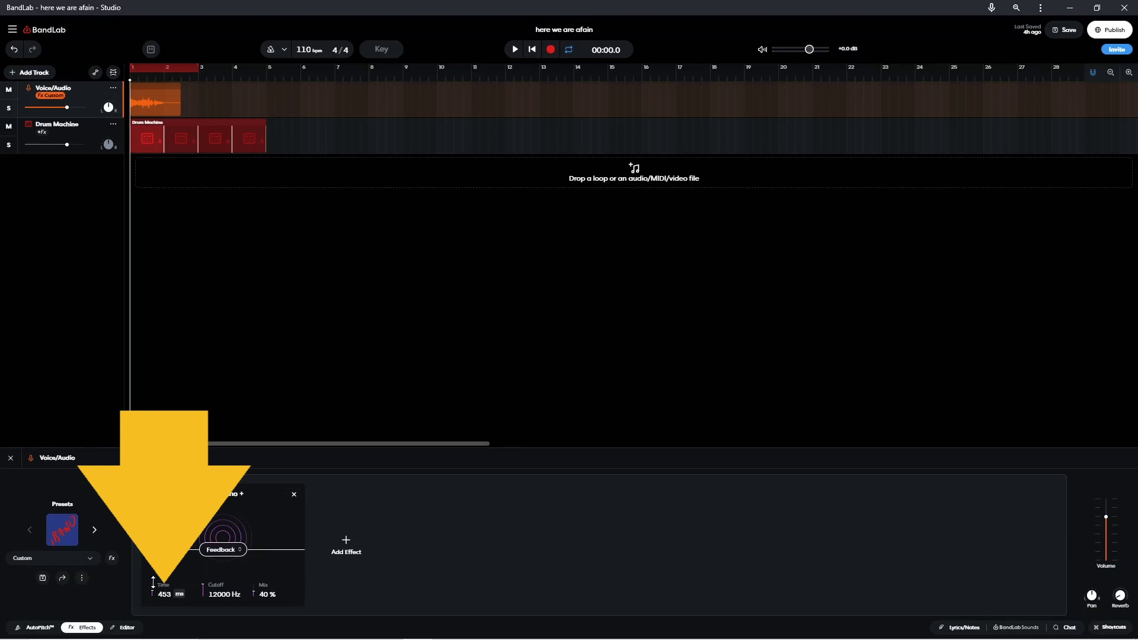
Set the echo time to 250 ms and play the loop
left_click(170, 595)
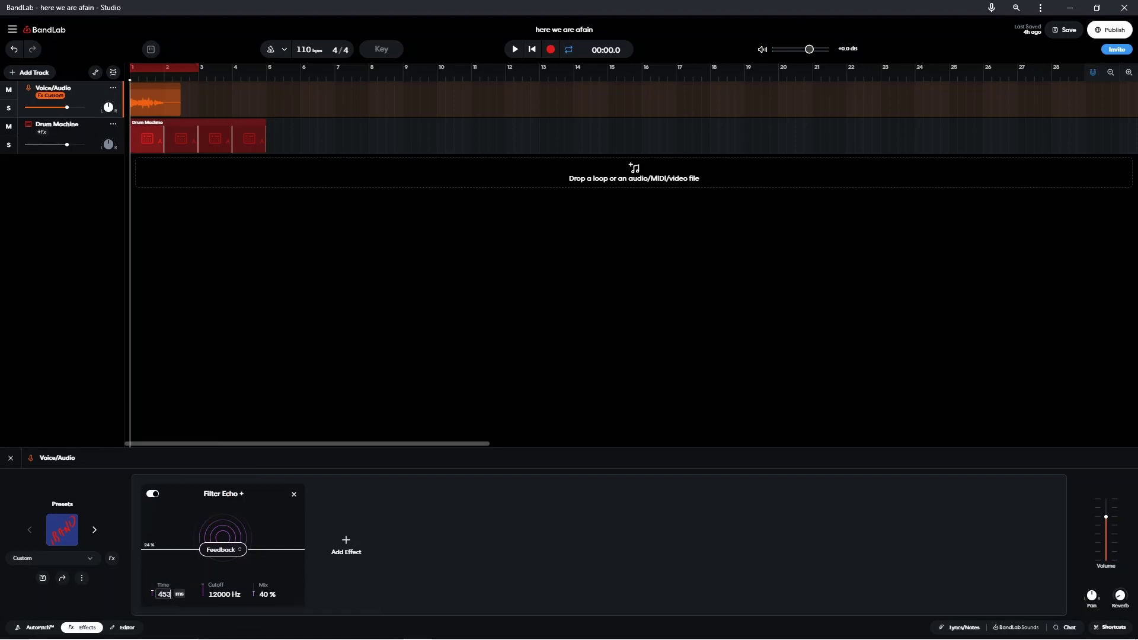
key("BackSpace")
key("BackSpace")
key("BackSpace")
type("250")
key("Return")
left_click(515, 50)
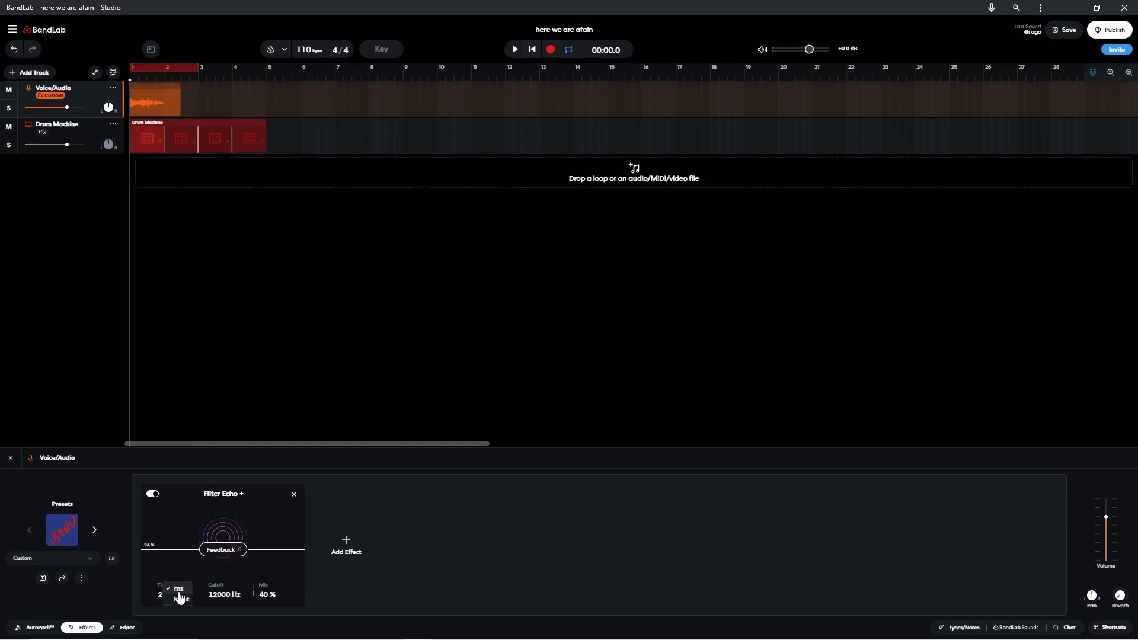
Switch the echo time back to beat units and audition the loop with the mix at 0%
left_click(186, 600)
left_click_drag(254, 589, 252, 609)
left_click(515, 49)
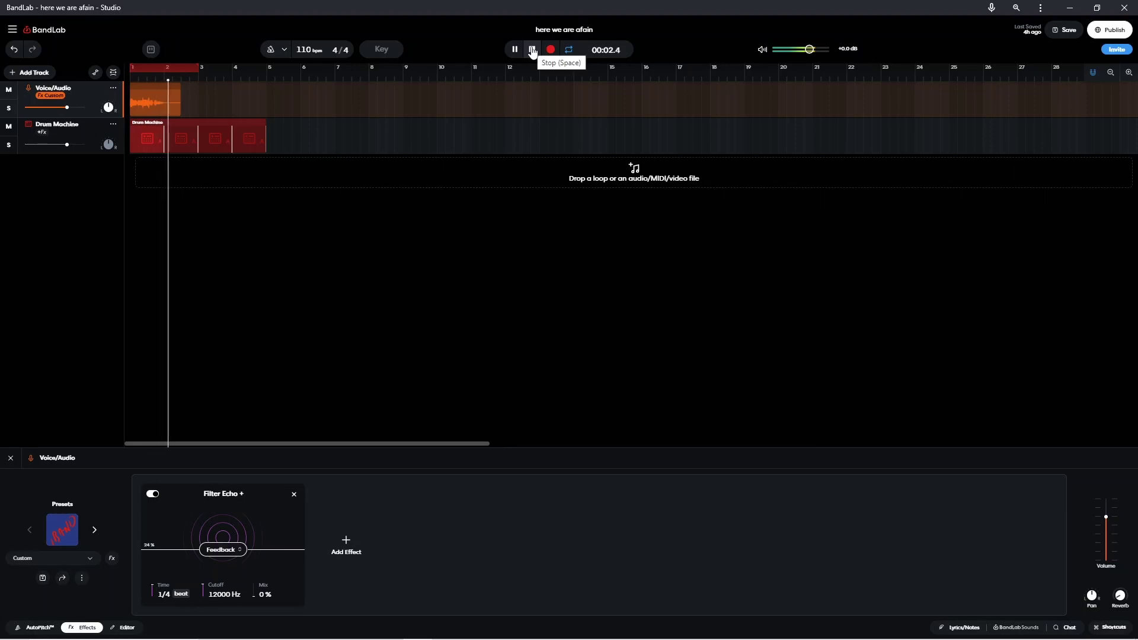
left_click(532, 50)
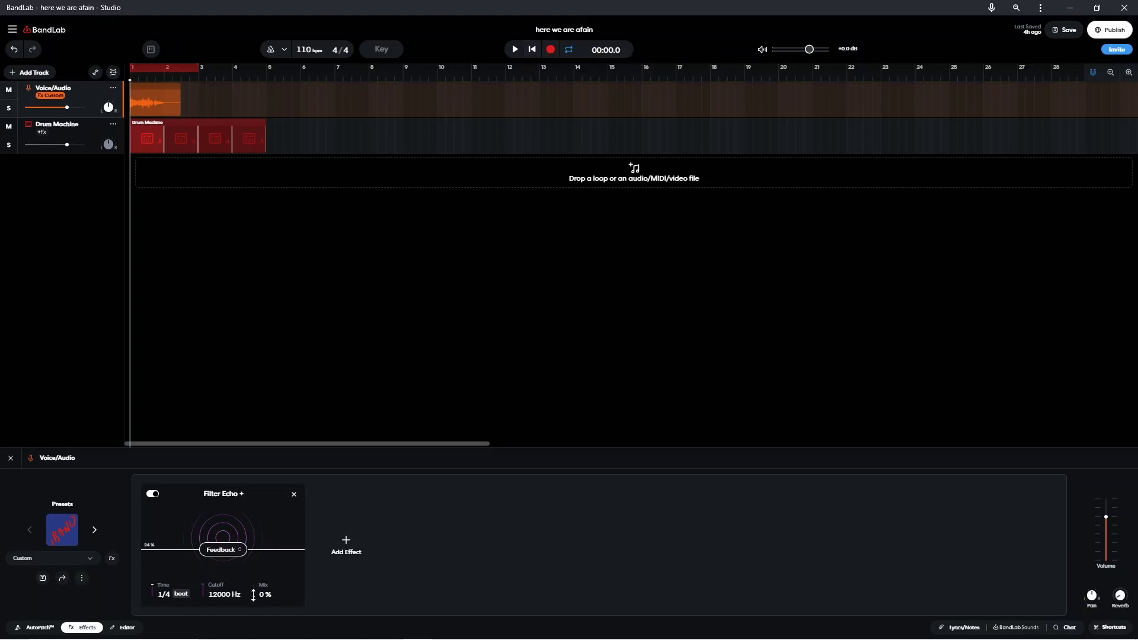
Raise the Filter Echo + mix to 100% and audition the loop
left_click_drag(253, 595, 251, 532)
left_click(514, 51)
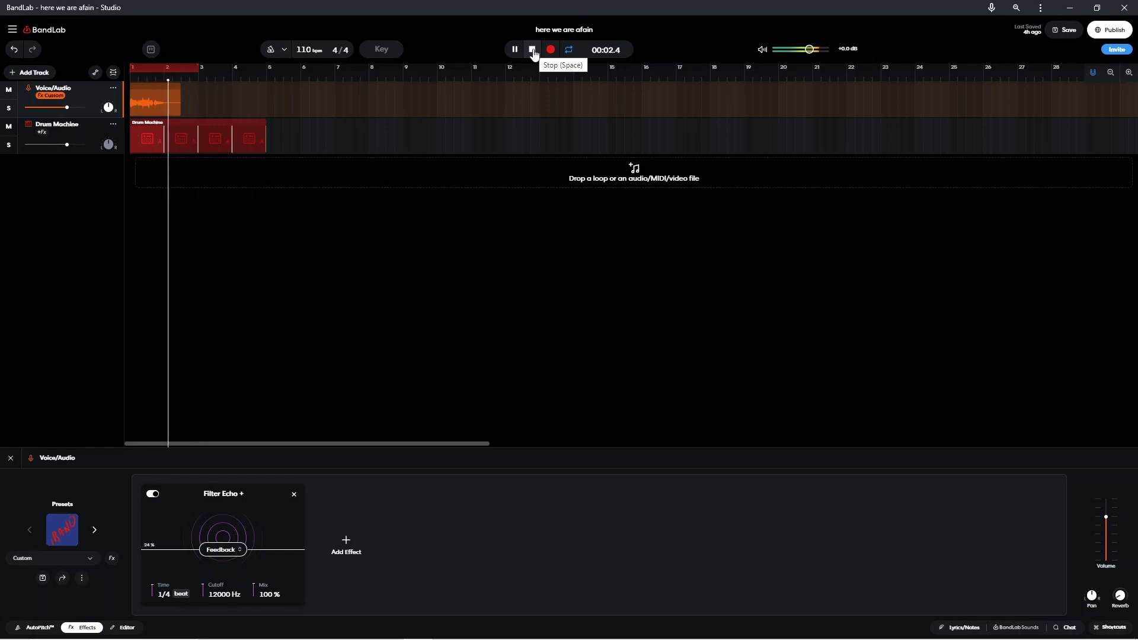
left_click(532, 50)
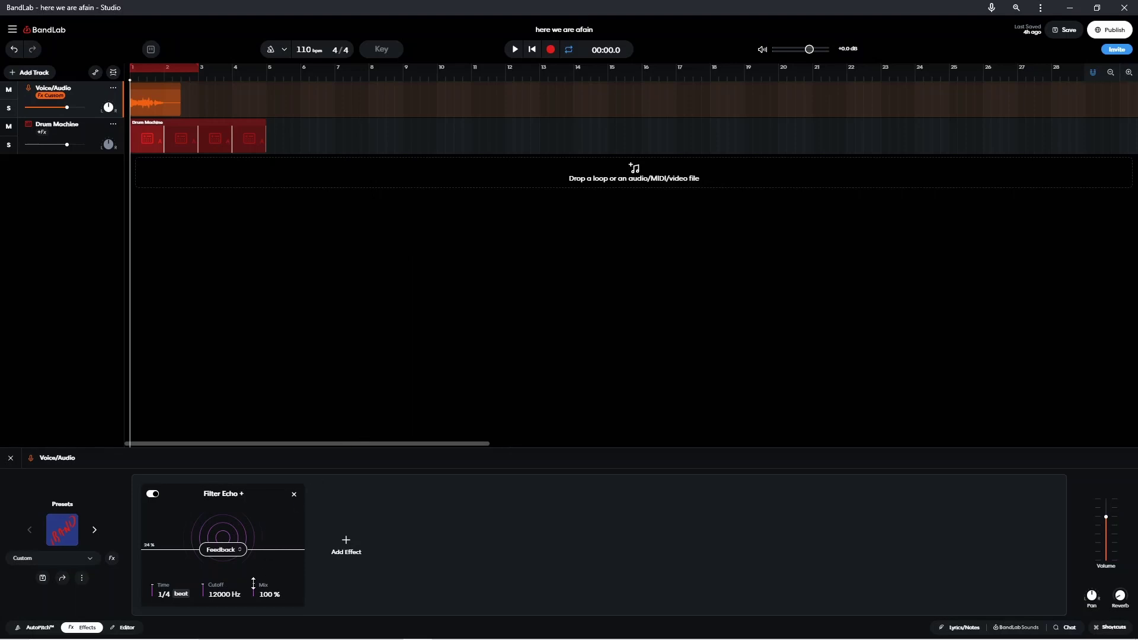
Set the Filter Echo + mix to 50% and audition the loop
left_click_drag(254, 584, 253, 602)
left_click_drag(253, 606, 253, 607)
left_click(517, 49)
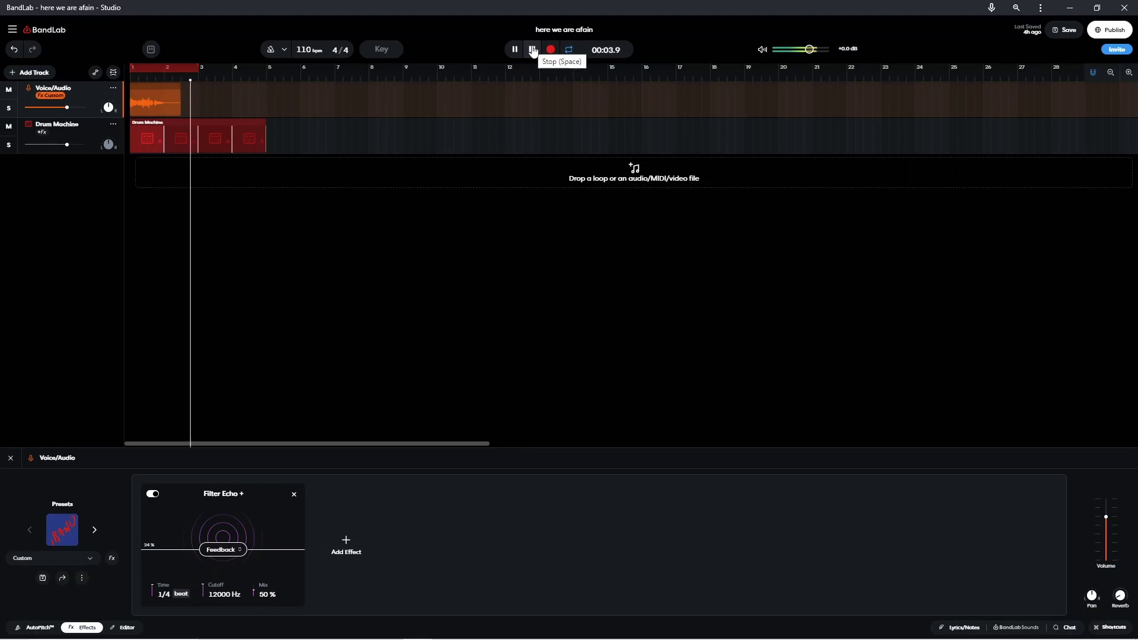
left_click(532, 49)
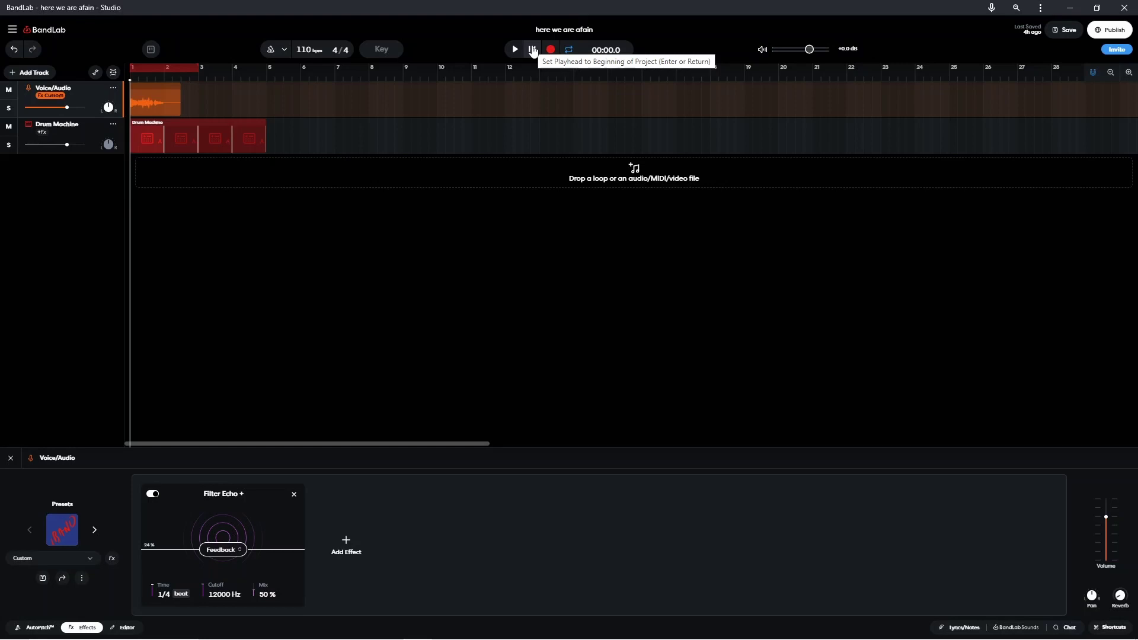
Play the loop while trying high and minimal echo feedback, settle on about 35% and stop playback
left_click(514, 51)
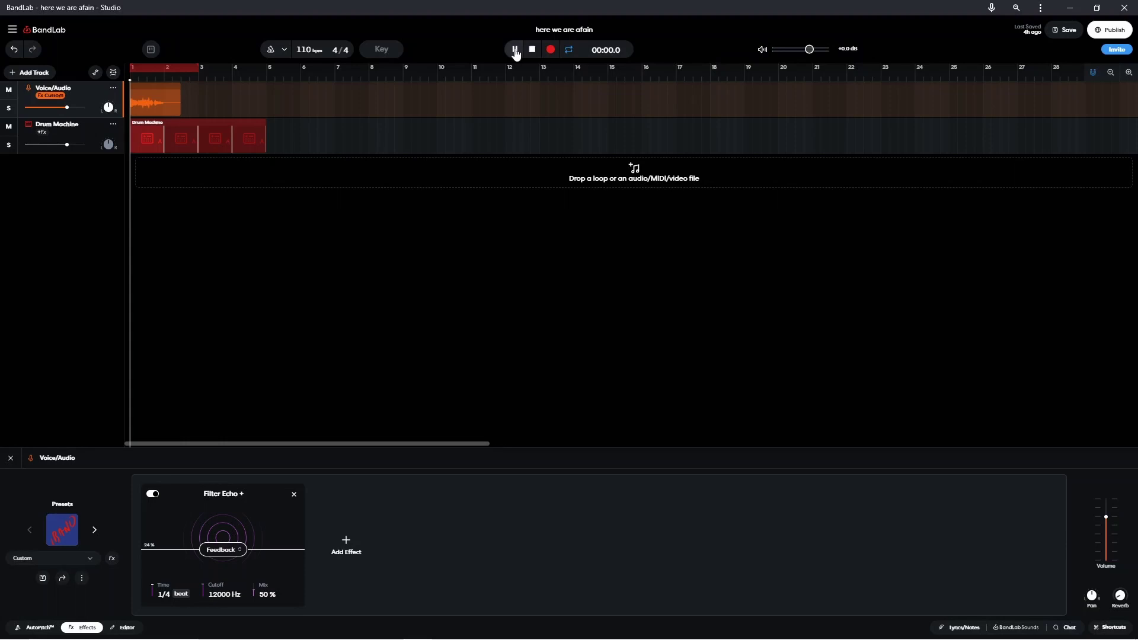
left_click_drag(227, 546, 226, 520)
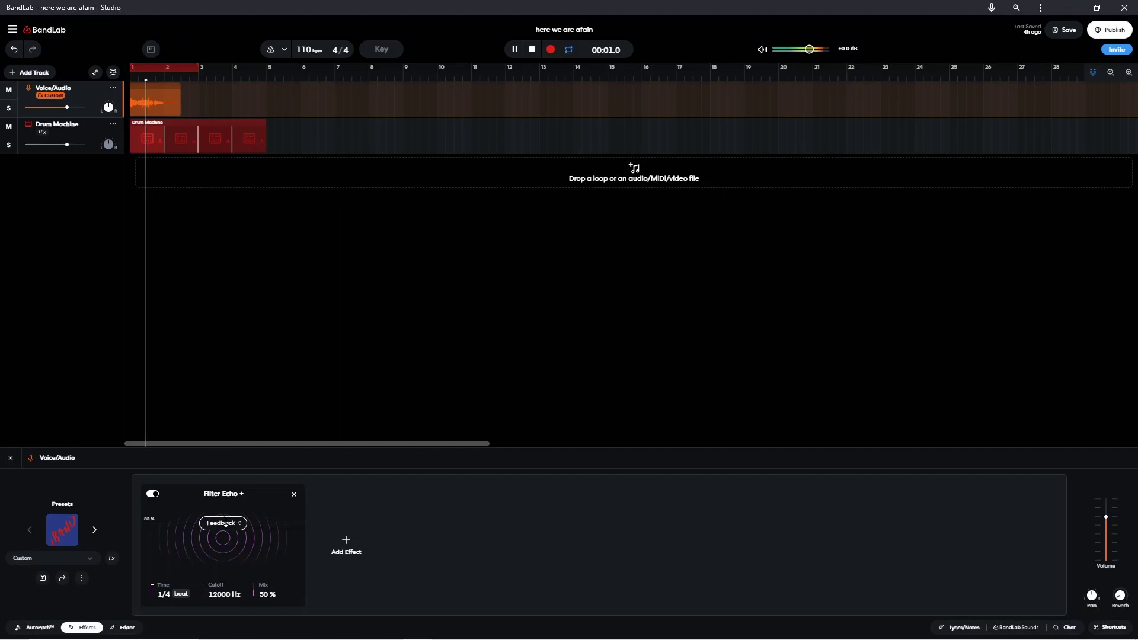
left_click_drag(226, 521, 231, 561)
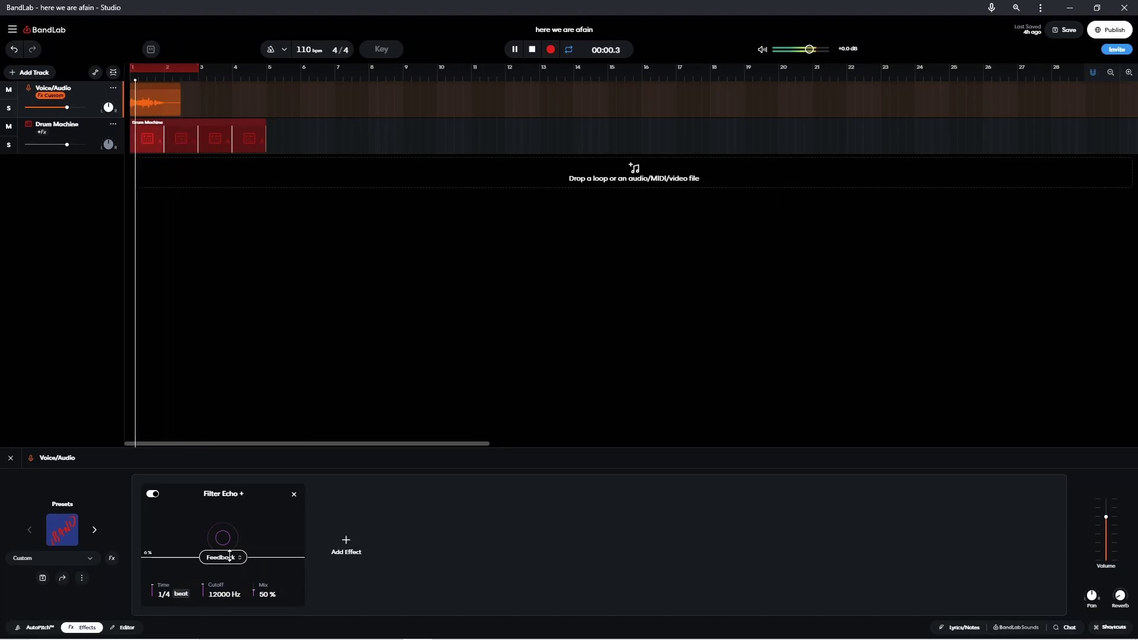
left_click_drag(230, 555, 232, 548)
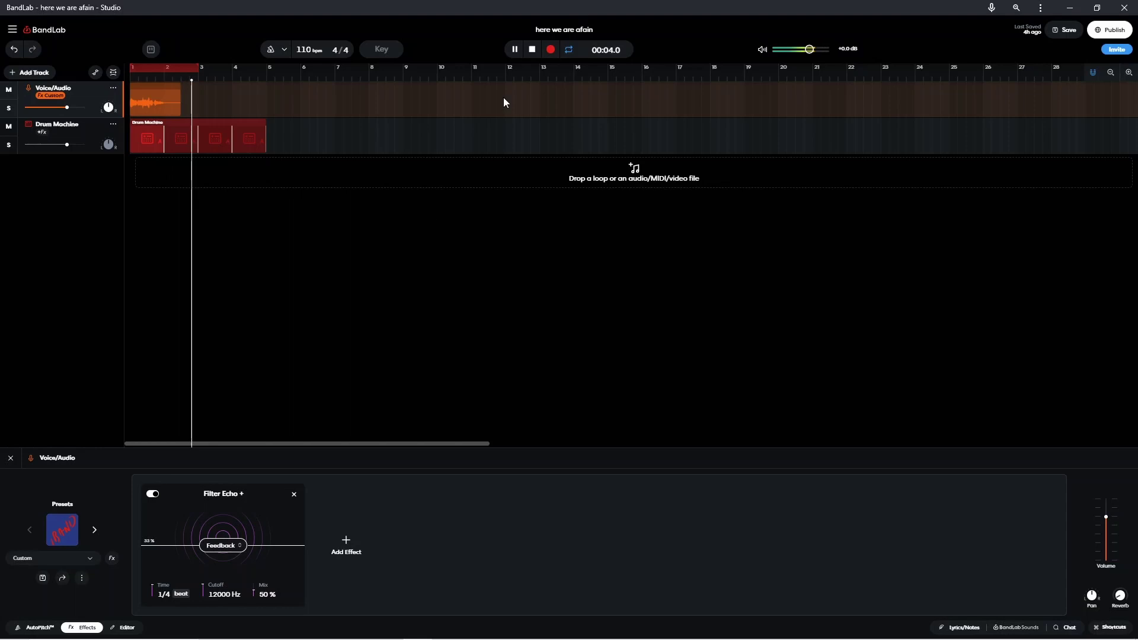
left_click(531, 51)
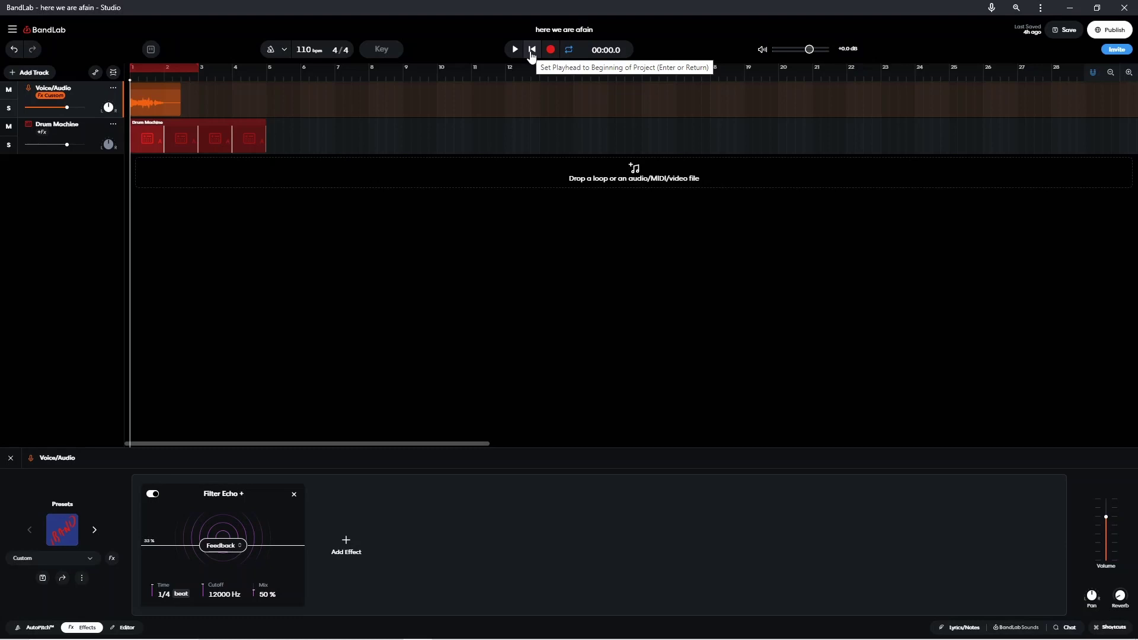
Lower the Filter Echo + cutoff to 1979 Hz during playback, then stop the loop
left_click(513, 49)
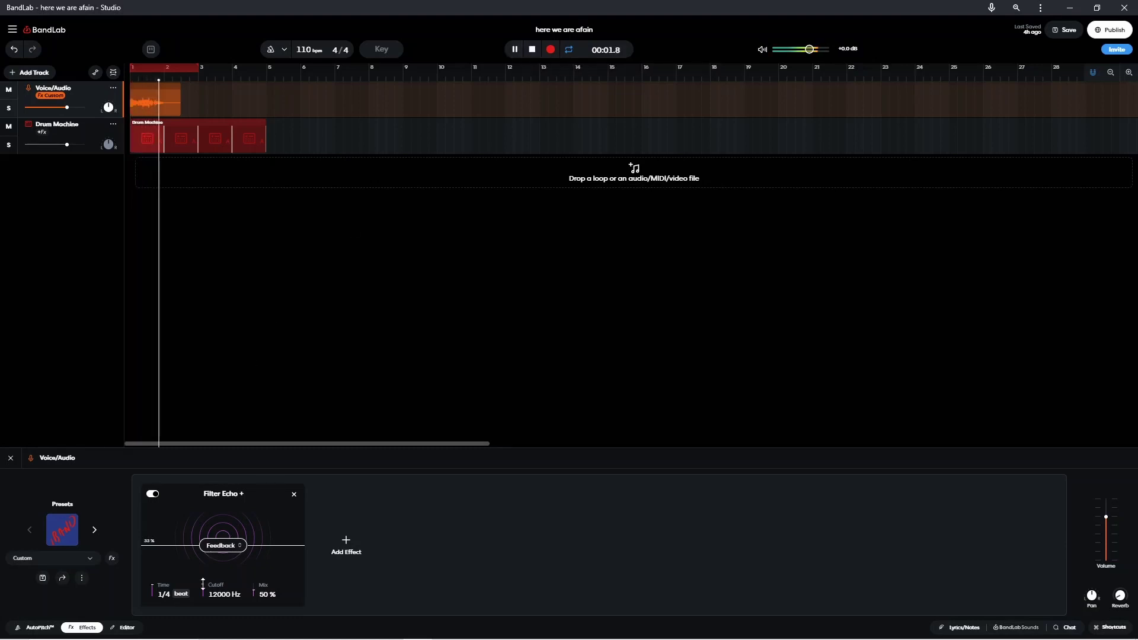
left_click_drag(203, 585, 203, 604)
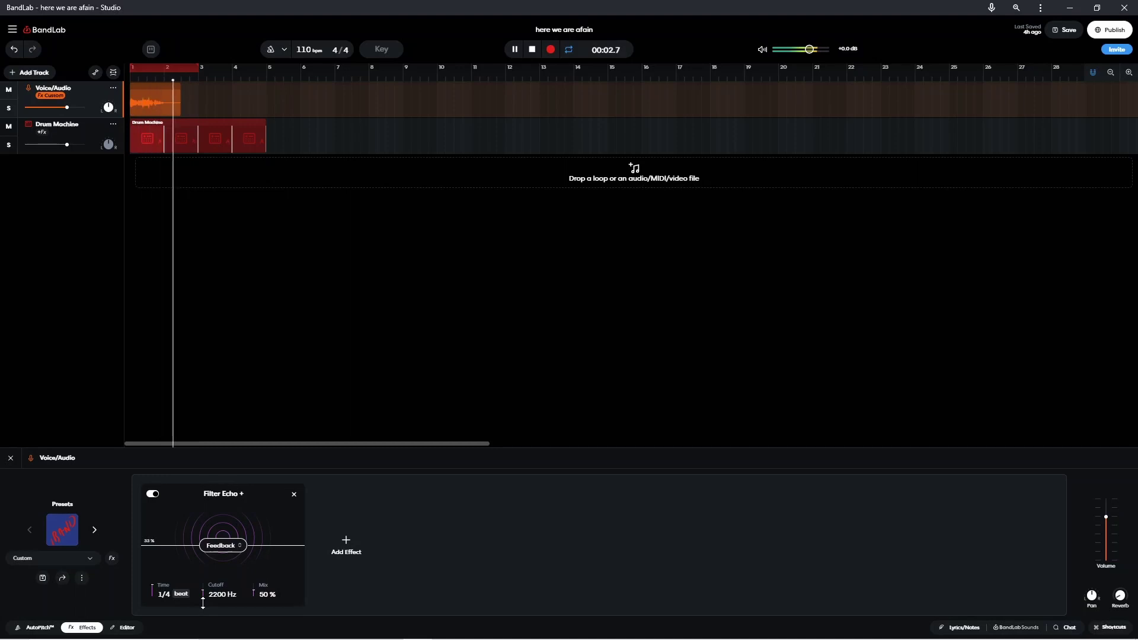
left_click_drag(203, 603, 203, 597)
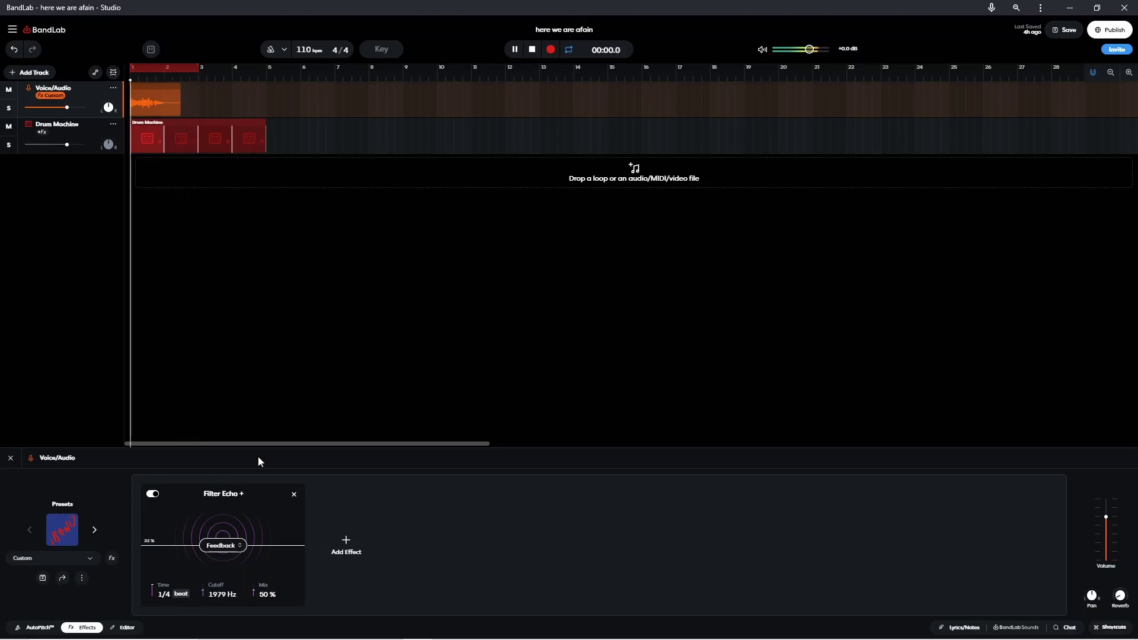
left_click(533, 51)
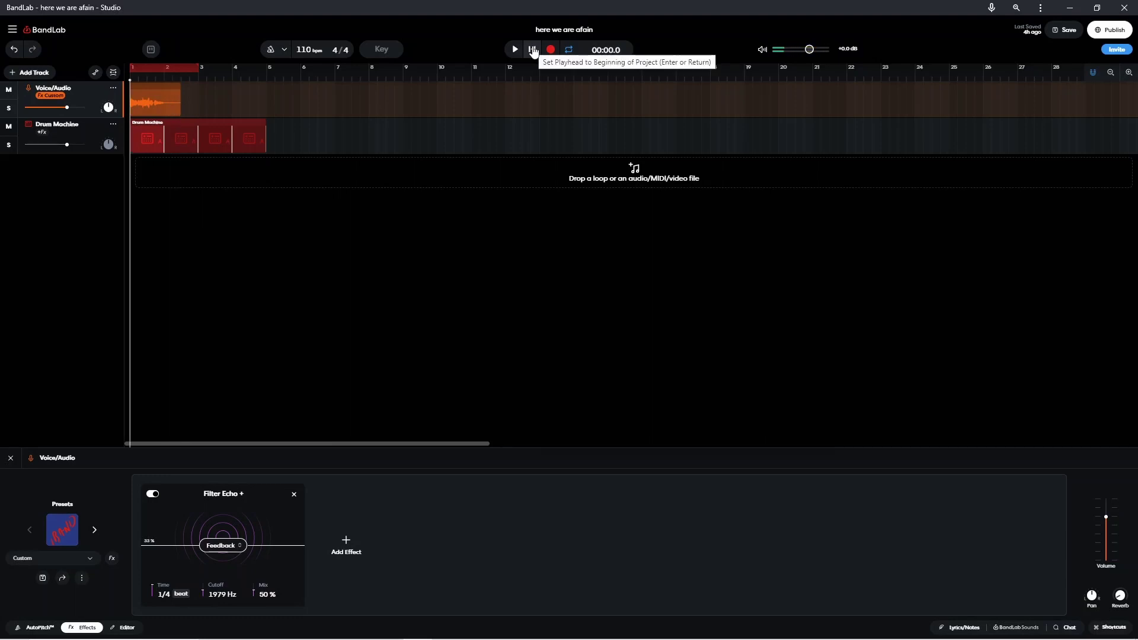
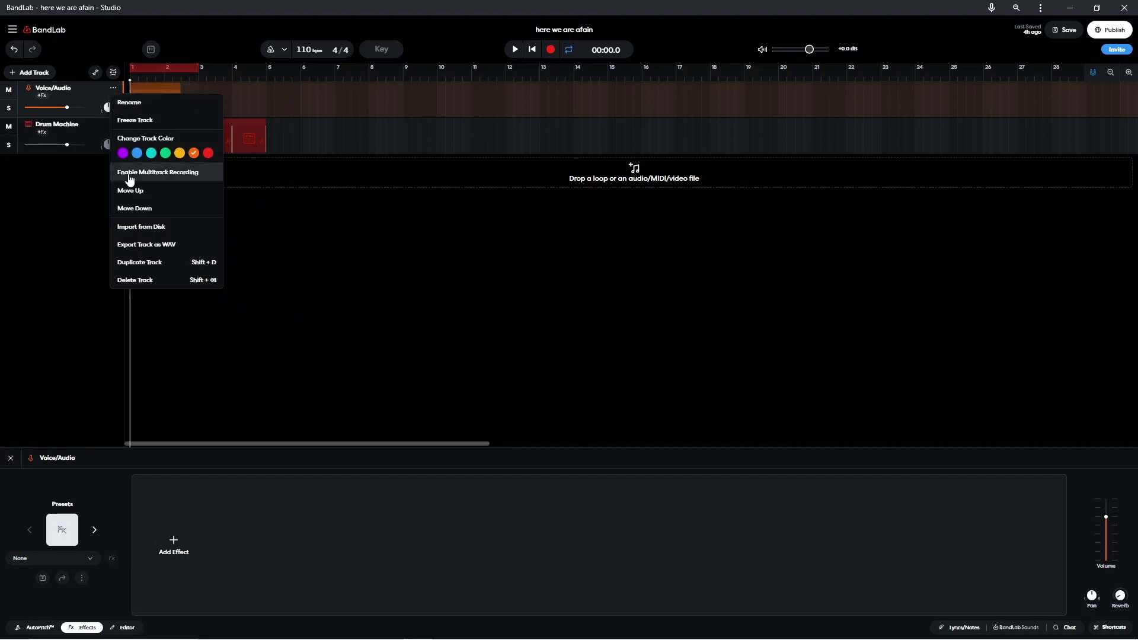
Duplicate the Voice/Audio track and add the Filter Echo + delay effect to the copy
left_click(144, 263)
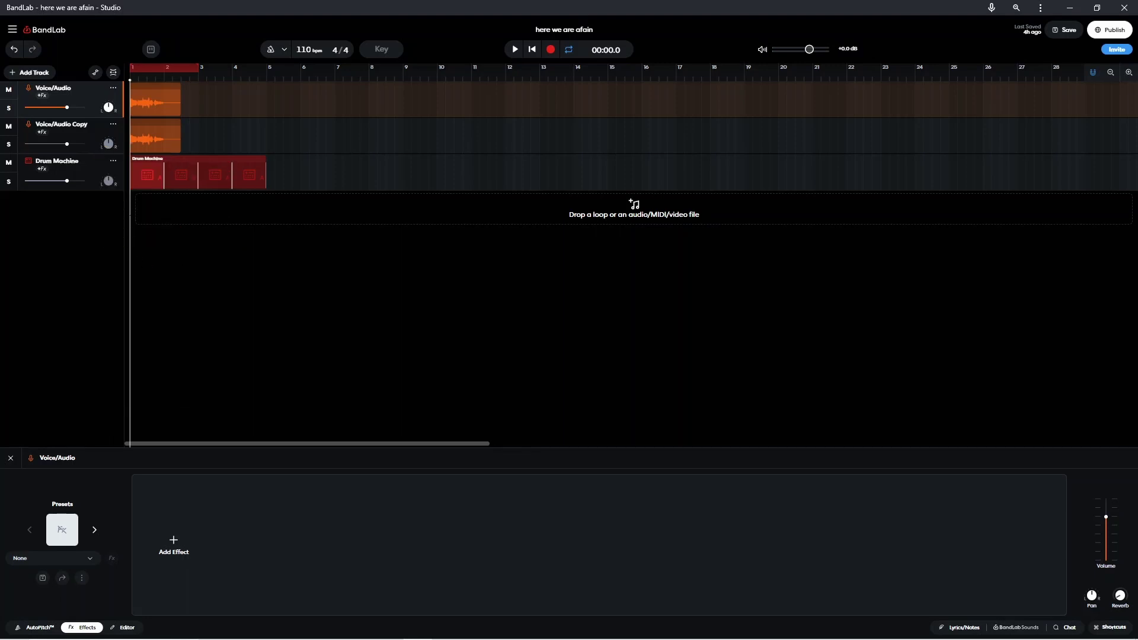
left_click(94, 126)
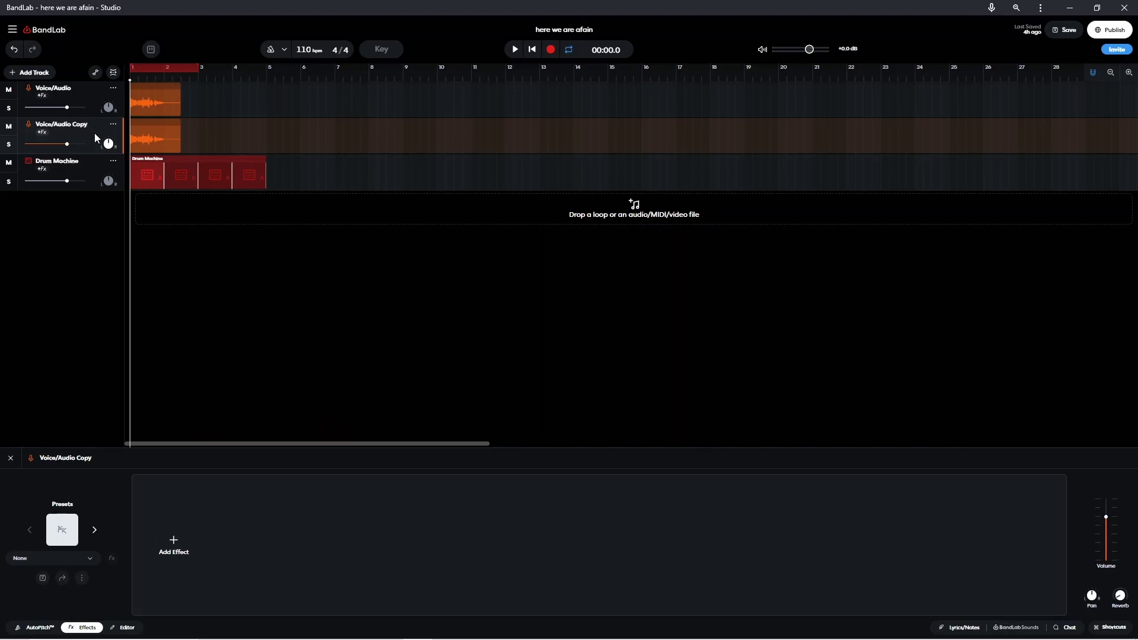
left_click(174, 548)
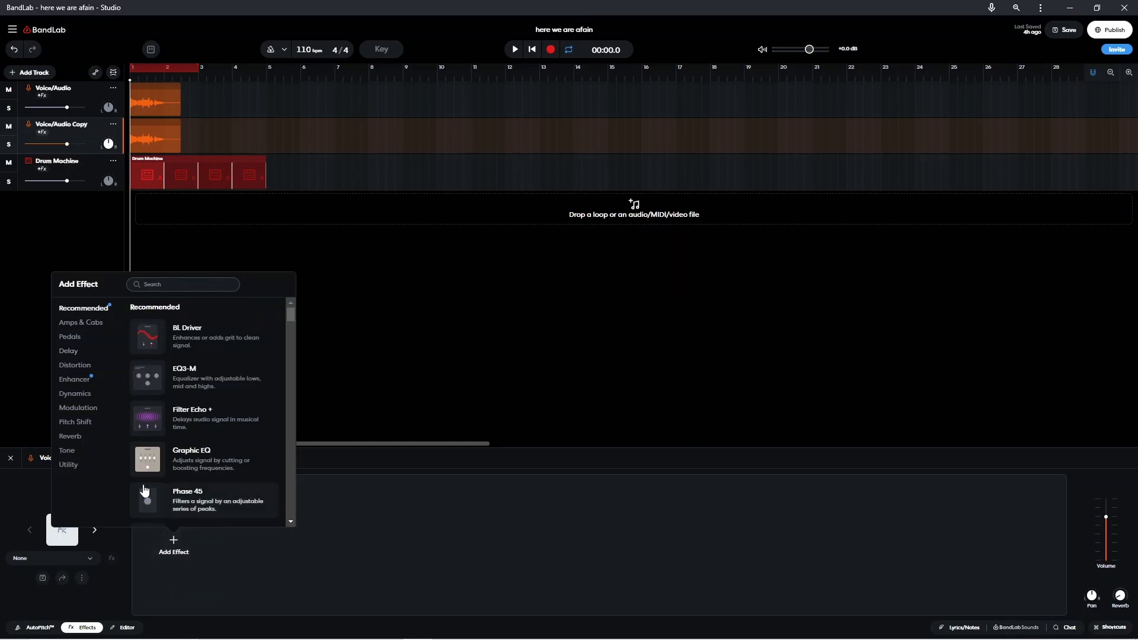
left_click(68, 353)
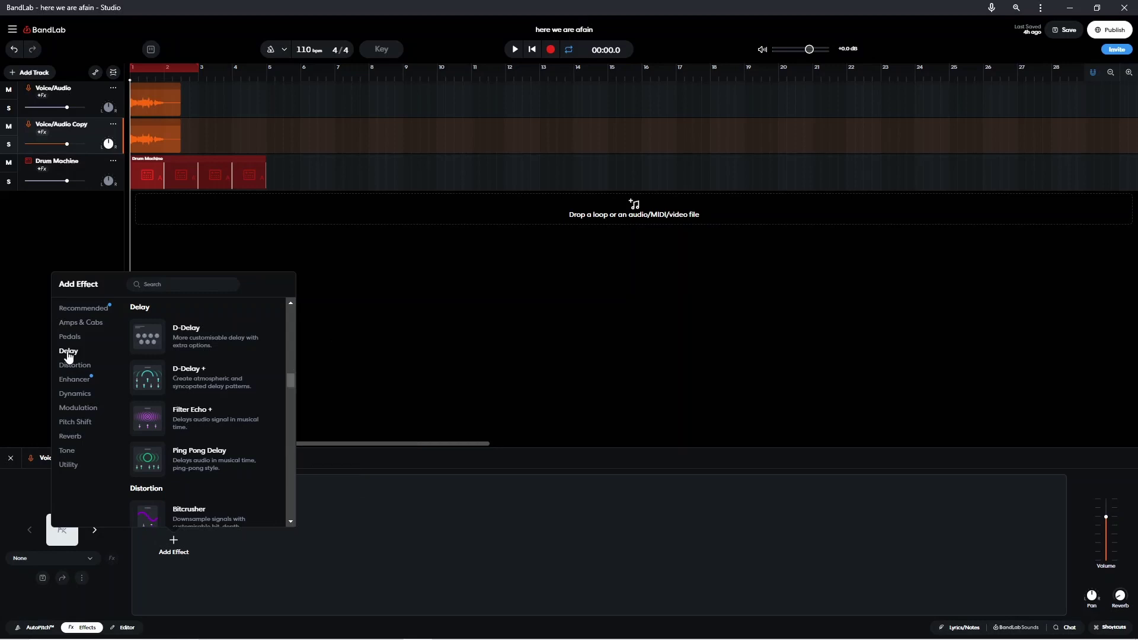
left_click(154, 416)
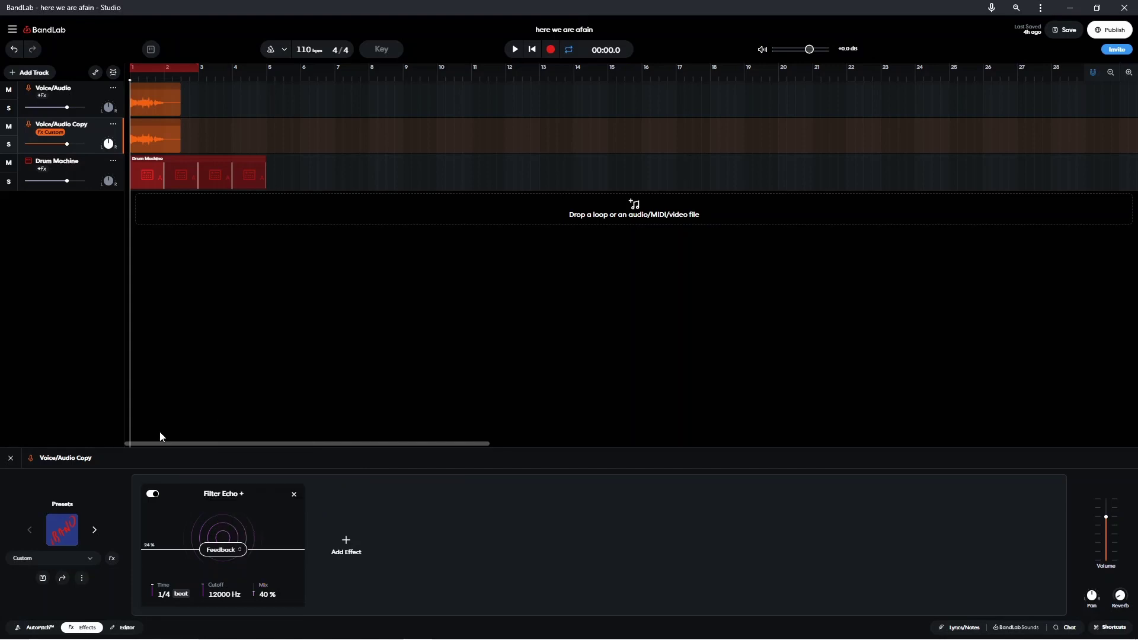
Set the Filter Echo + mix on the Voice/Audio Copy track to 100%
left_click(265, 590)
key("BackSpace")
key("BackSpace")
type("100")
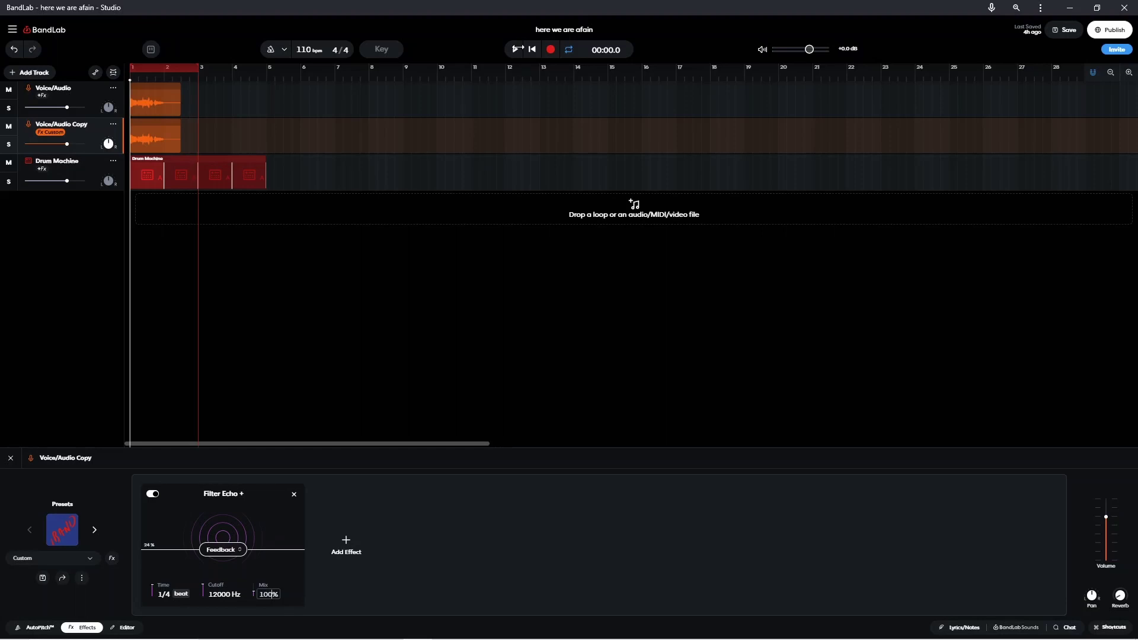
While the loop plays, raise the echo feedback to about 62% and lower the cutoff to 2086 Hz, stopping playback when done
left_click(515, 49)
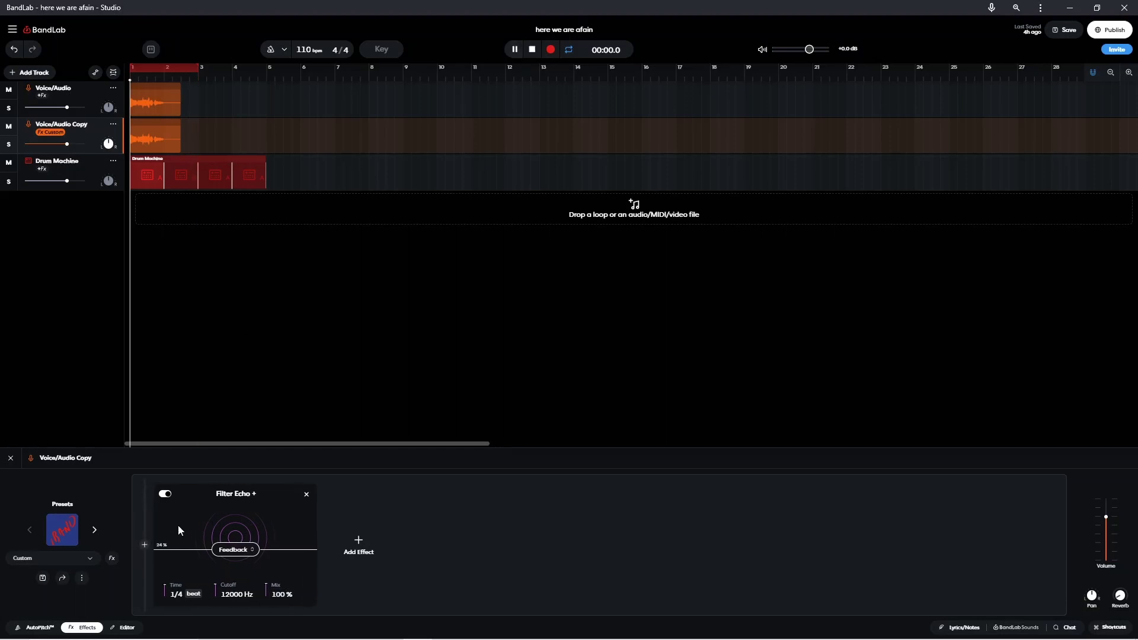
left_click_drag(222, 550, 223, 537)
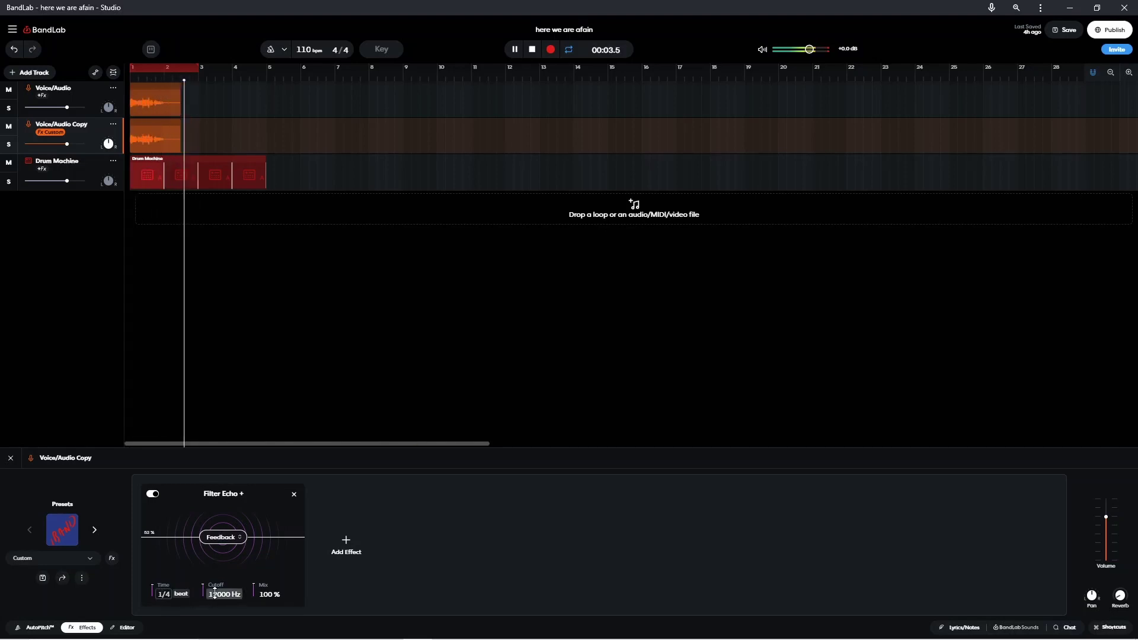
left_click_drag(214, 594, 215, 609)
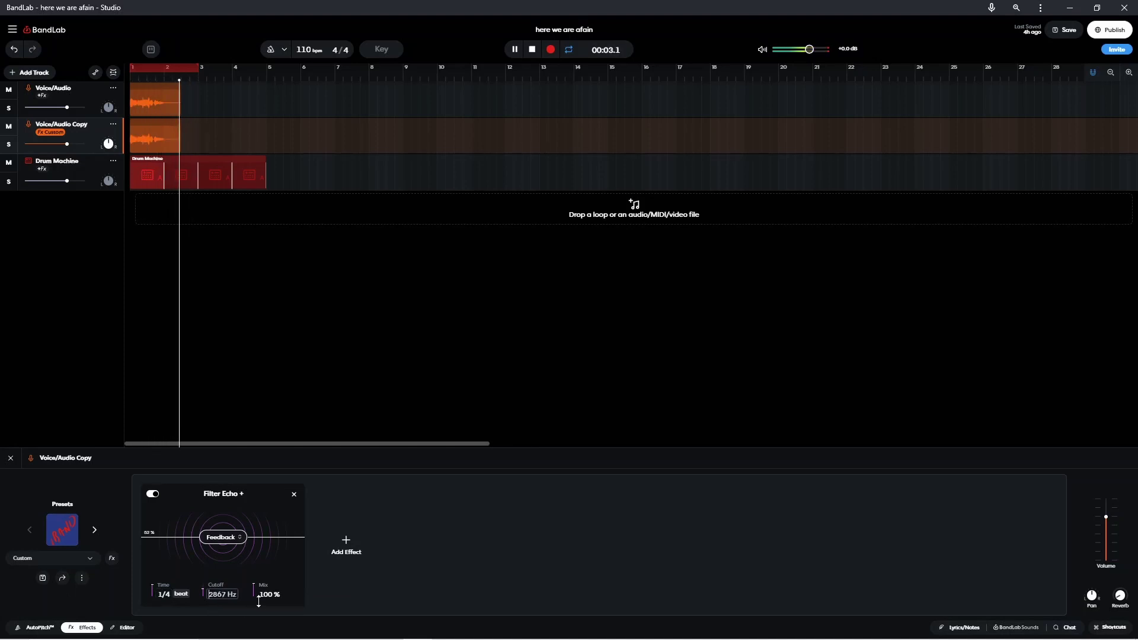
left_click_drag(218, 594, 218, 595)
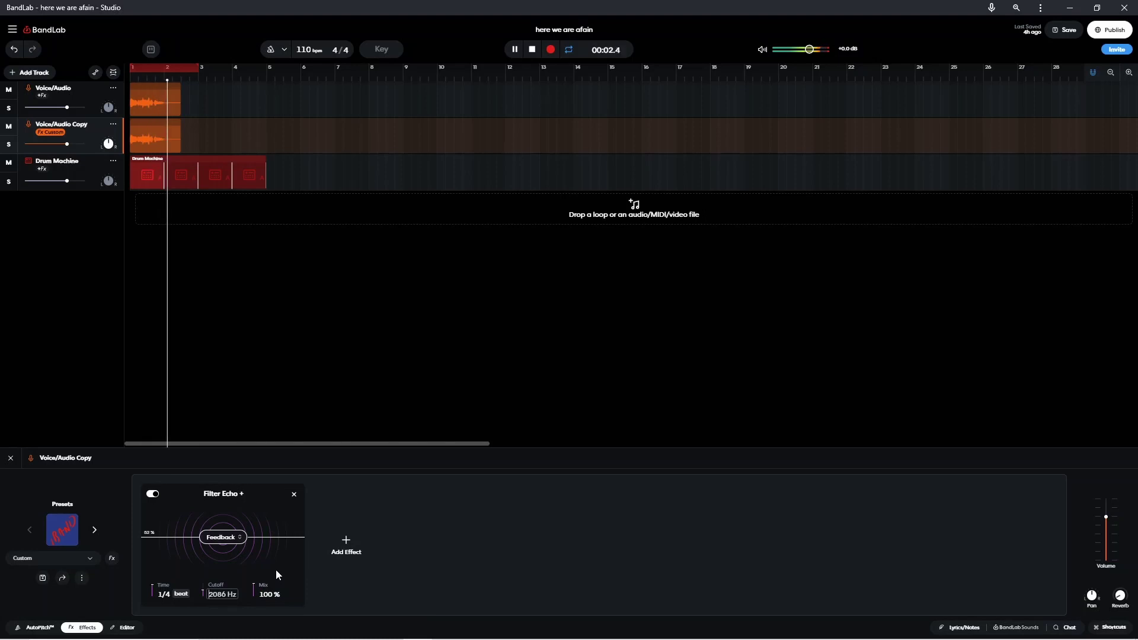
left_click(533, 50)
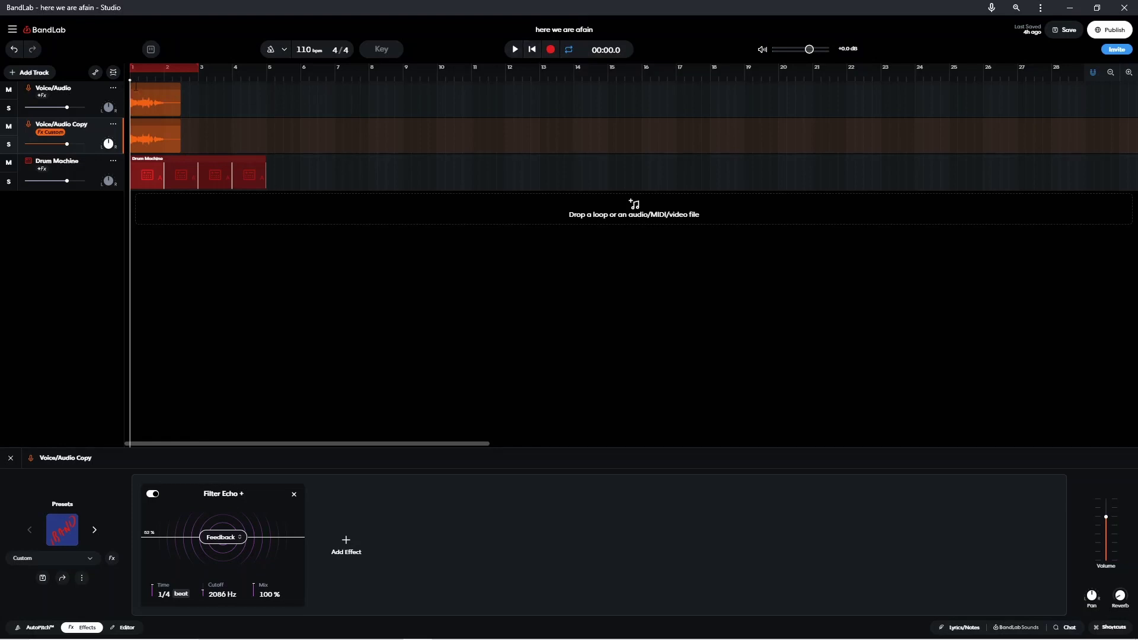
Slice the Voice/Audio Copy region at 00:01.5 and delete the part before the cut
left_click_drag(131, 86, 153, 86)
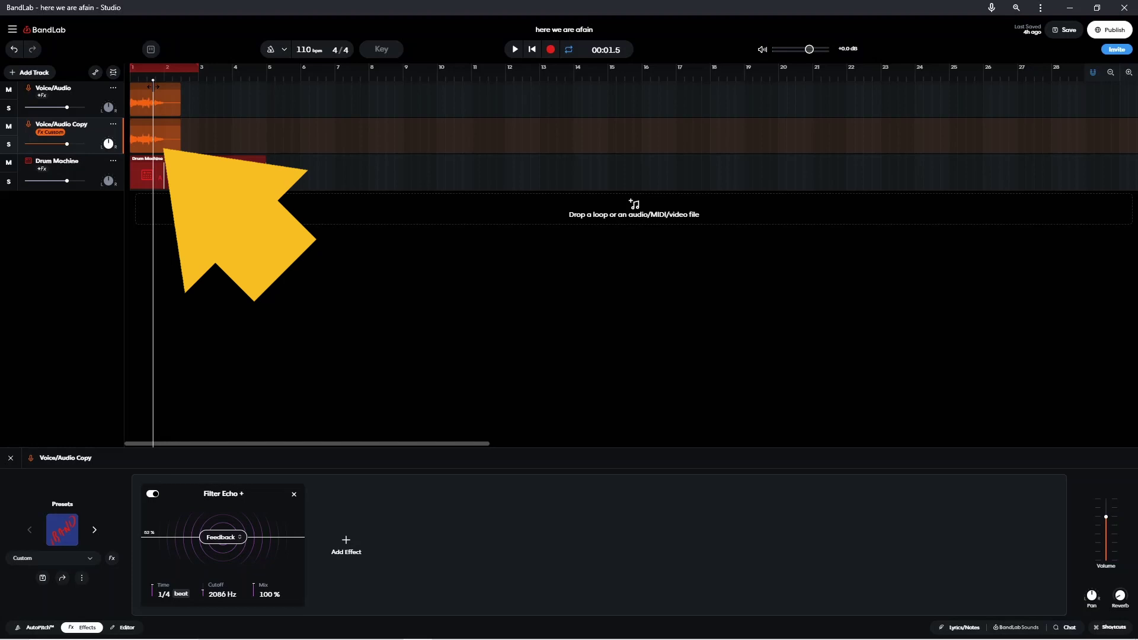
right_click(164, 138)
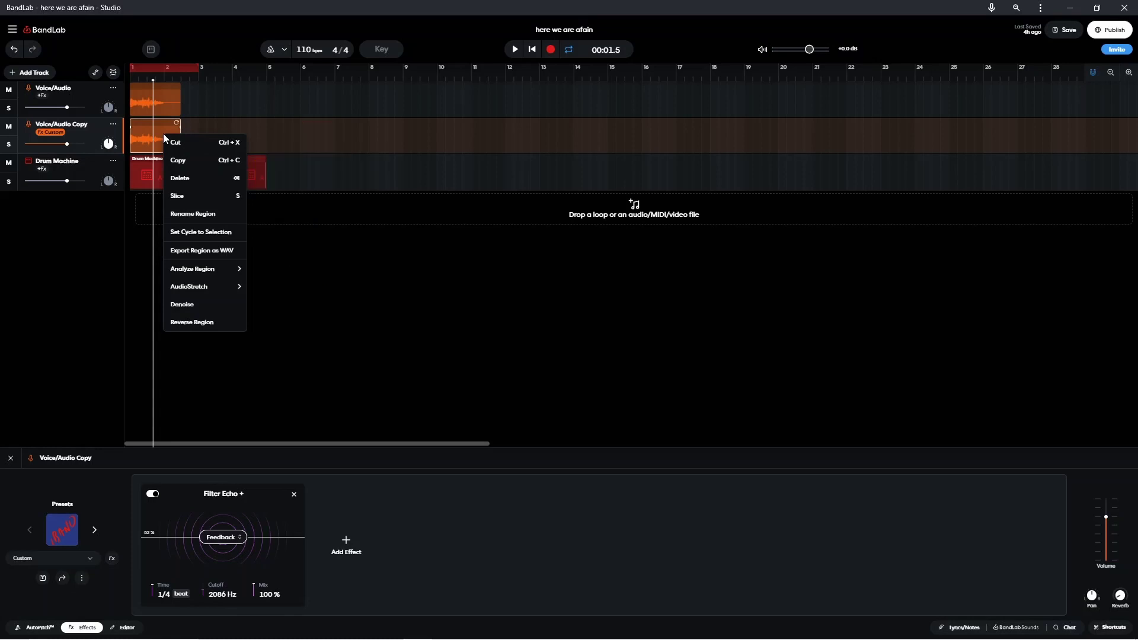
left_click(177, 197)
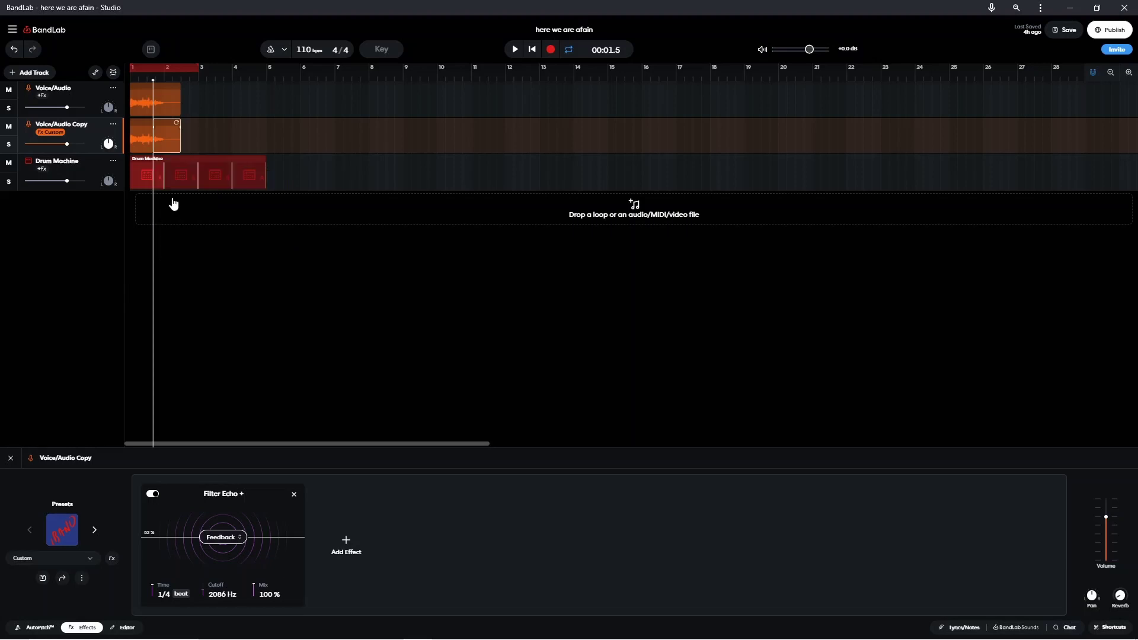
right_click(144, 138)
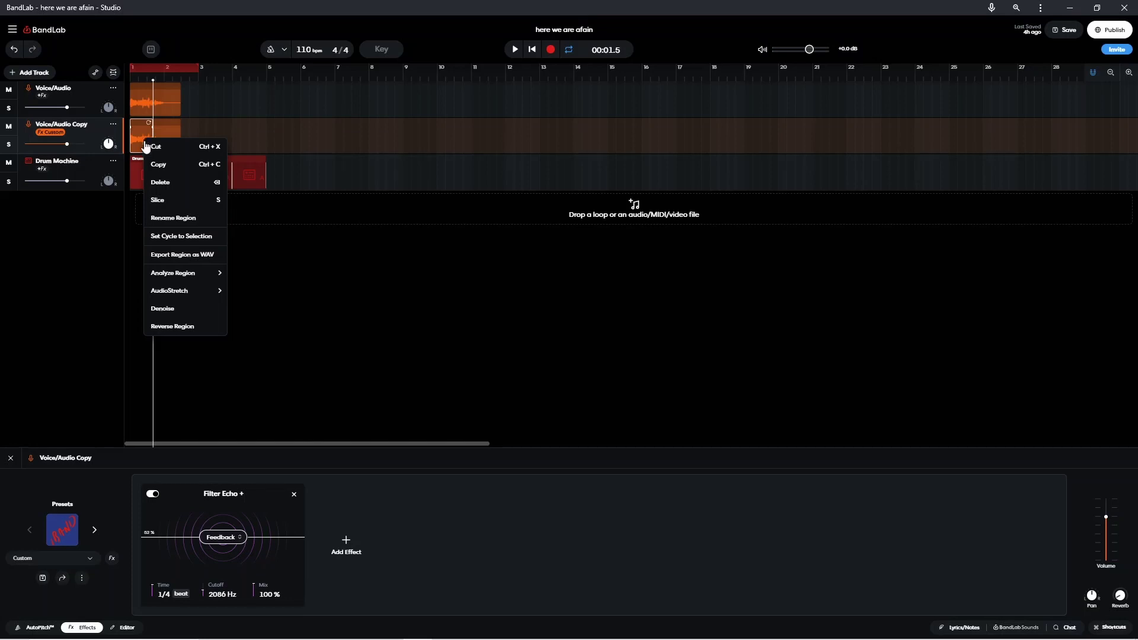
left_click(166, 184)
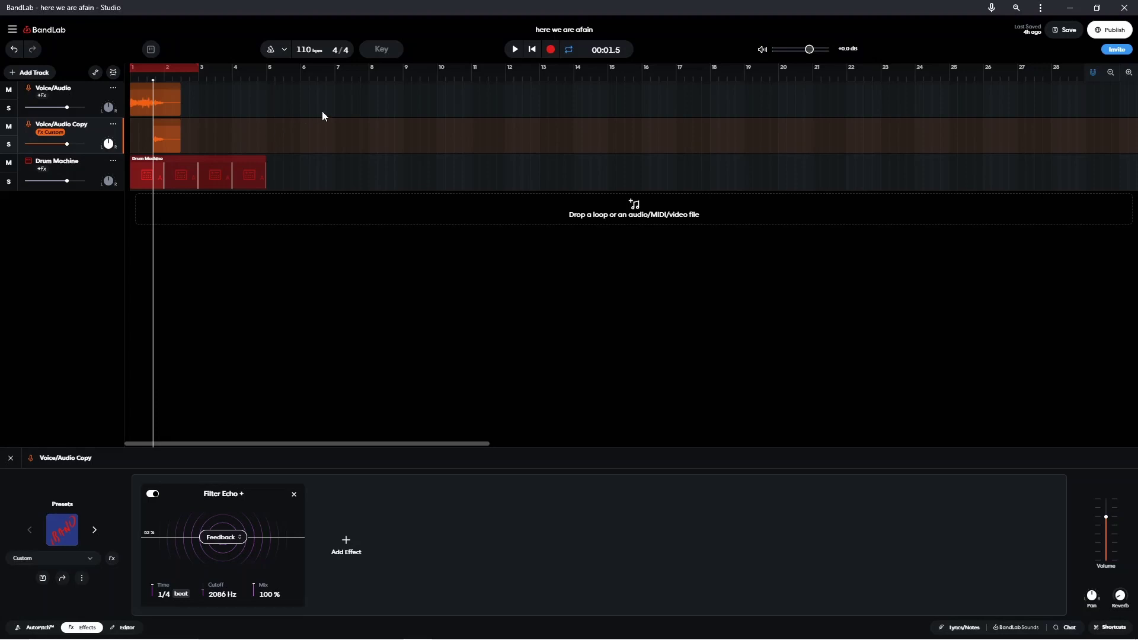
Audition the trimmed delay track, then replay the loop while lowering the Voice/Audio Copy volume to roughly a third of its range, and stop
left_click(513, 53)
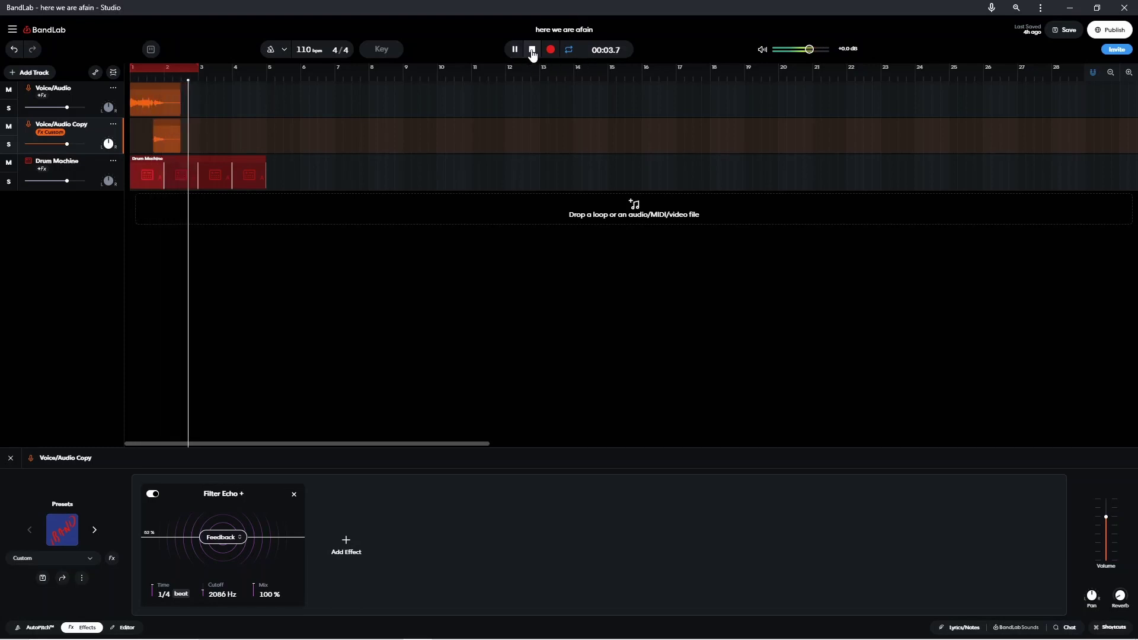
left_click(533, 50)
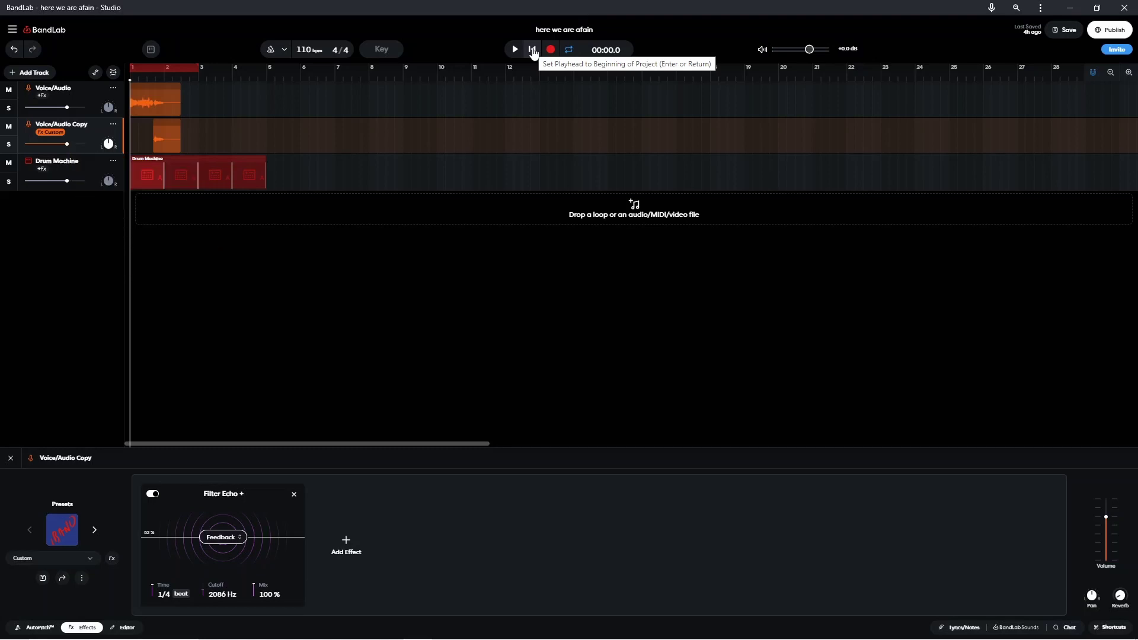
left_click(514, 49)
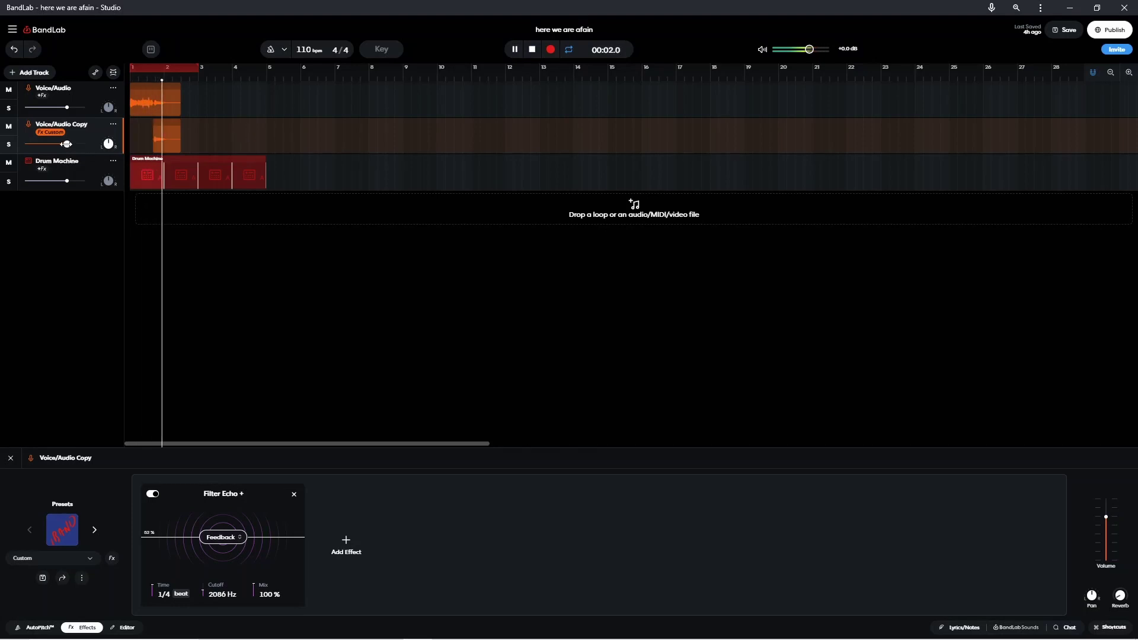
left_click_drag(66, 144, 41, 145)
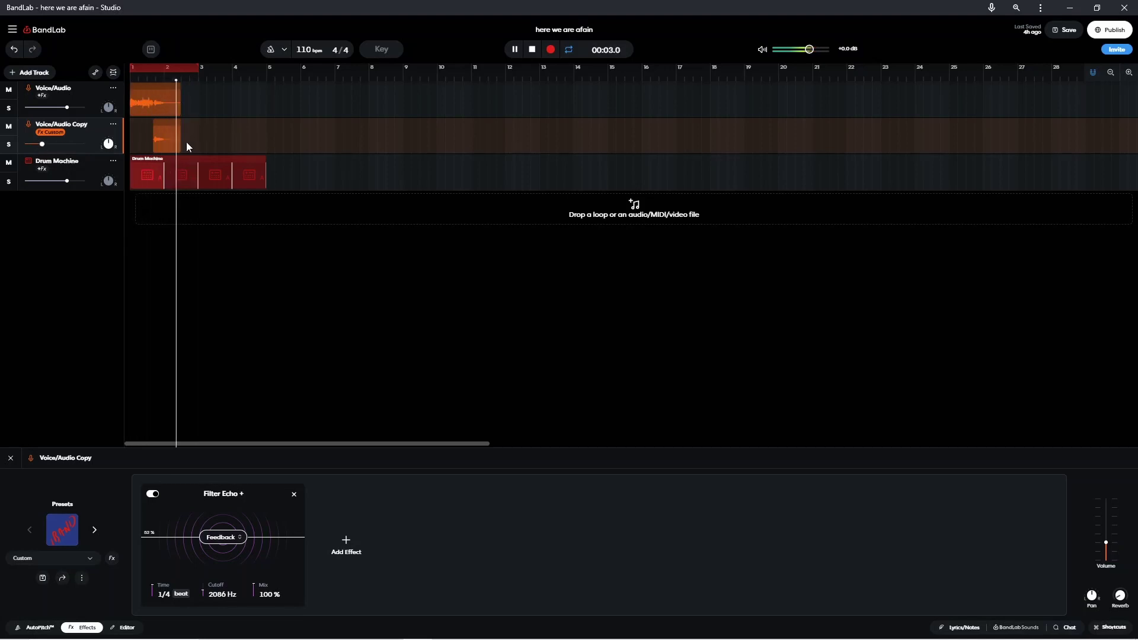
left_click(533, 50)
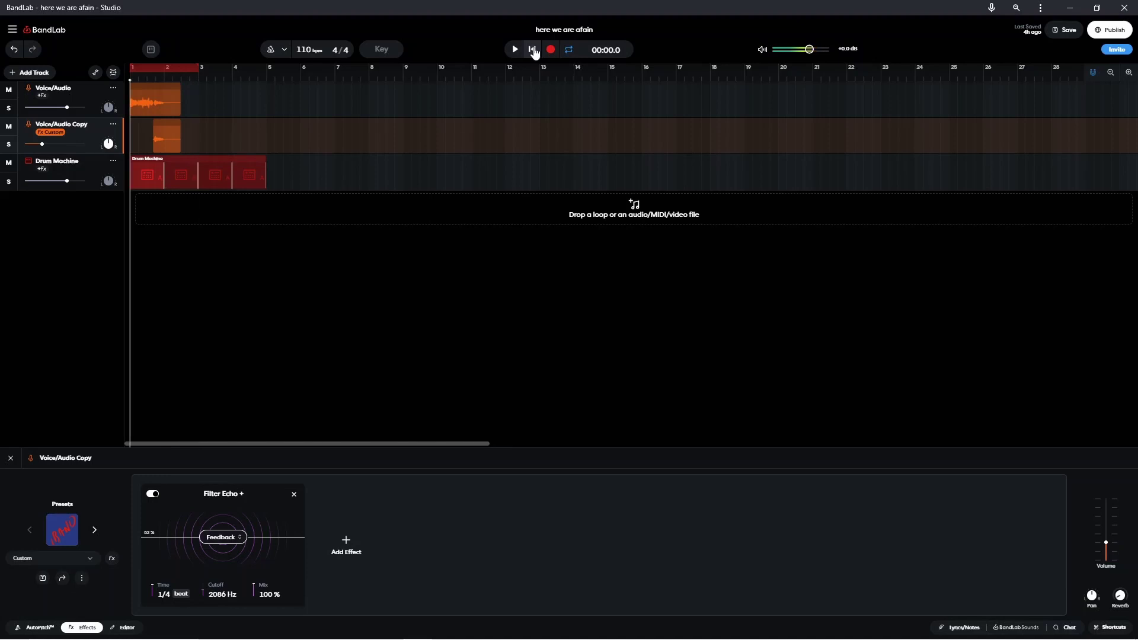